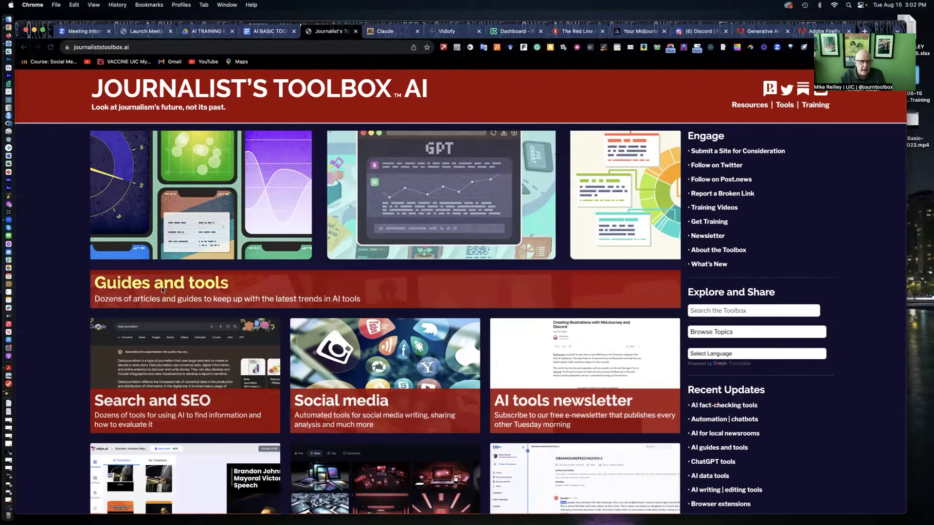
Browse the toolbox home page, then look through the Image creation tools page
scroll(140, 421, "down", 5)
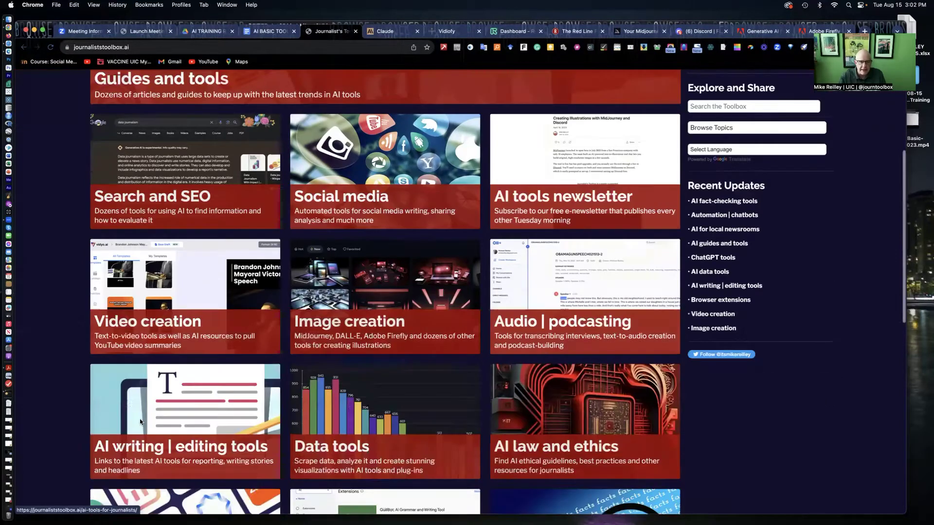
scroll(152, 314, "down", 1)
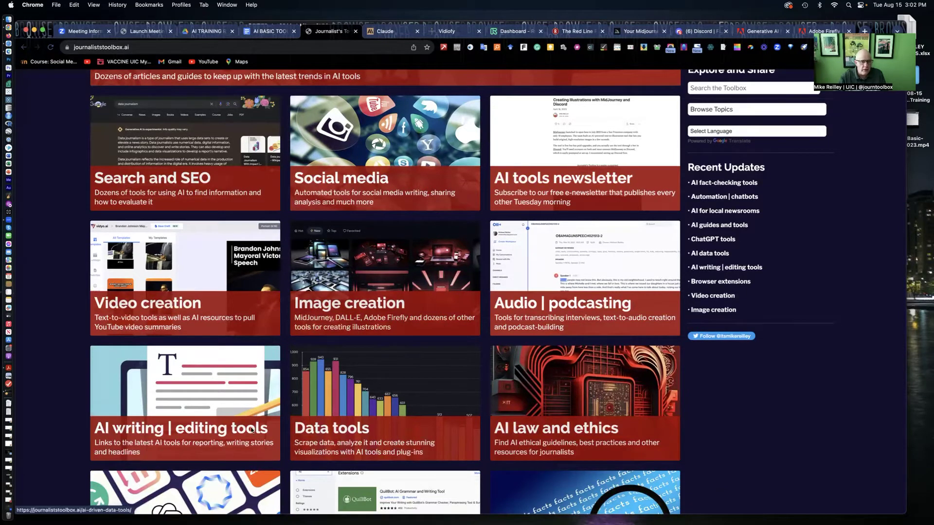
scroll(325, 231, "up", 1)
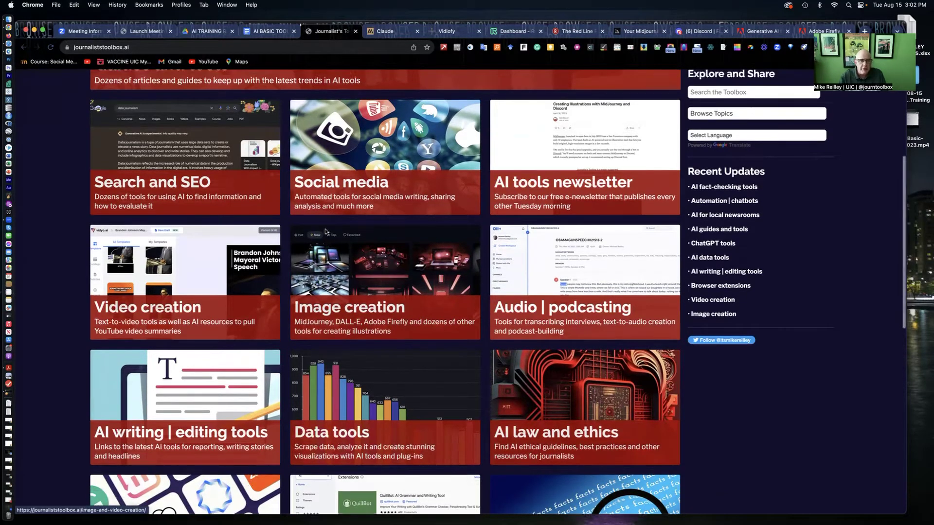
left_click(334, 323)
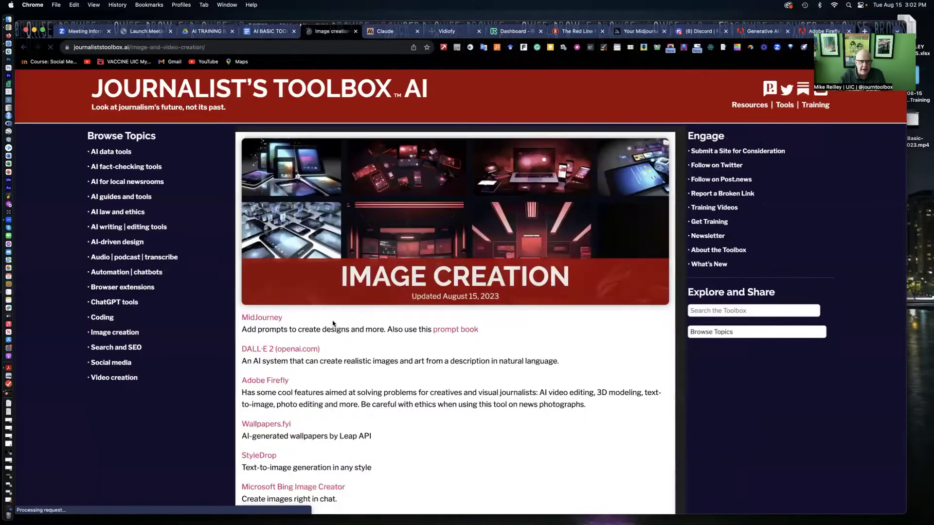
scroll(326, 378, "down", 1)
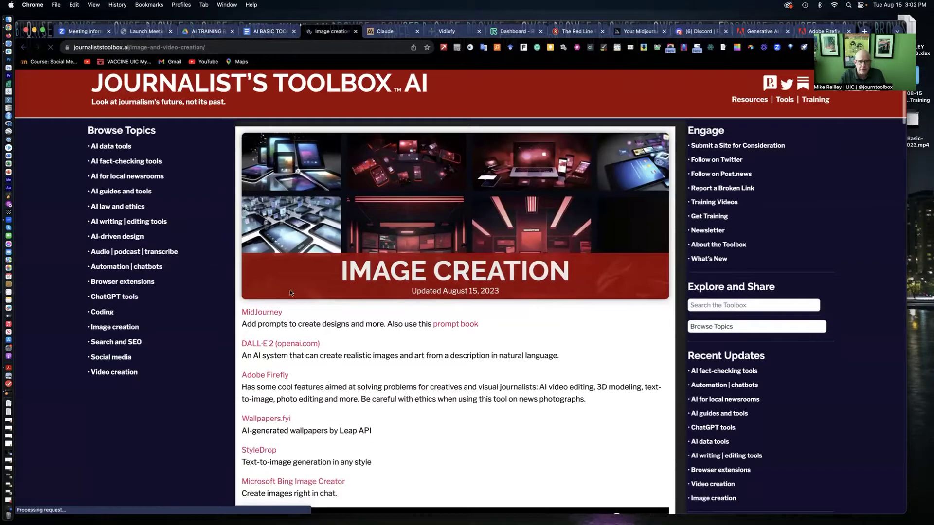
scroll(290, 293, "down", 10)
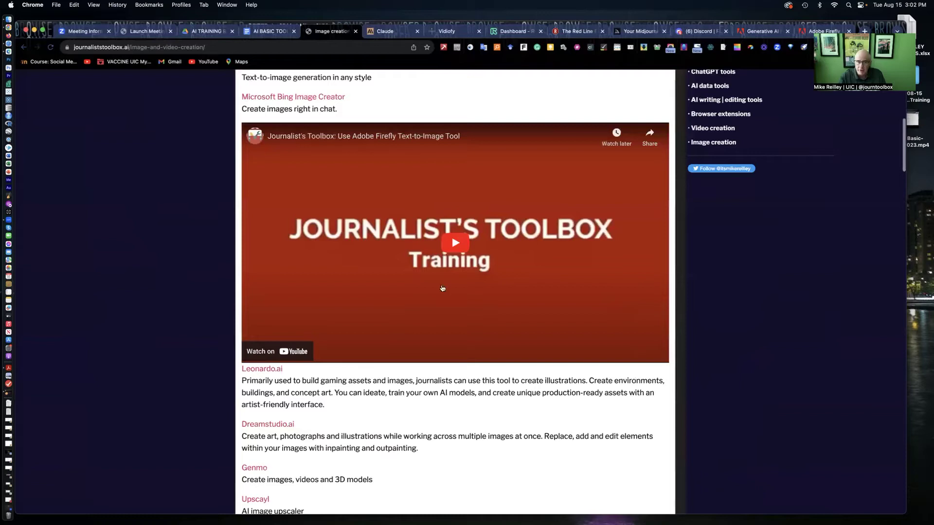
scroll(396, 436, "down", 11)
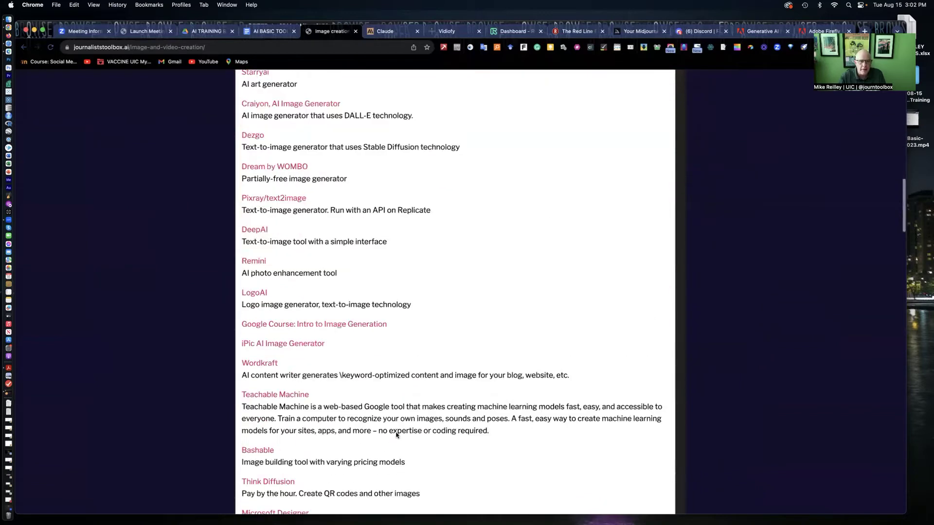
scroll(396, 434, "down", 8)
Return to the toolbox home page and open the founder's X profile in a new tab
scroll(396, 434, "up", 20)
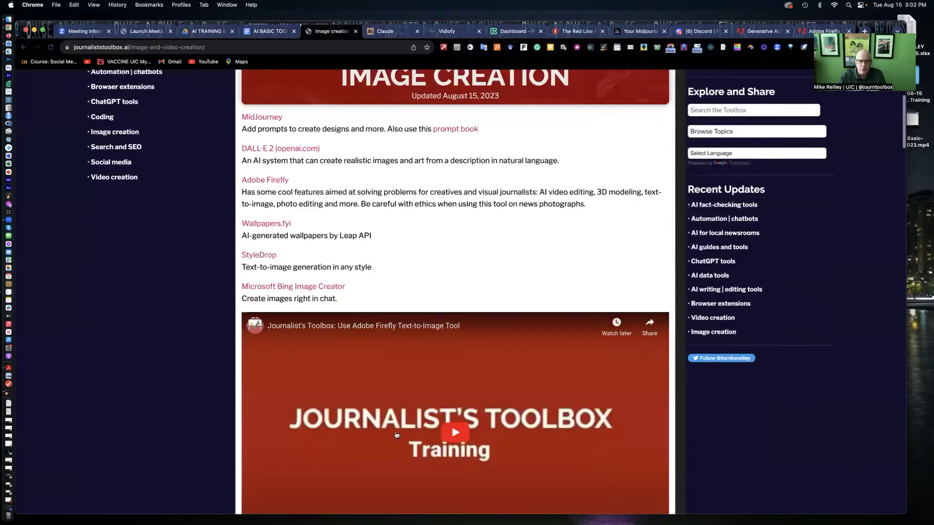
scroll(364, 267, "up", 4)
scroll(364, 267, "up", 1)
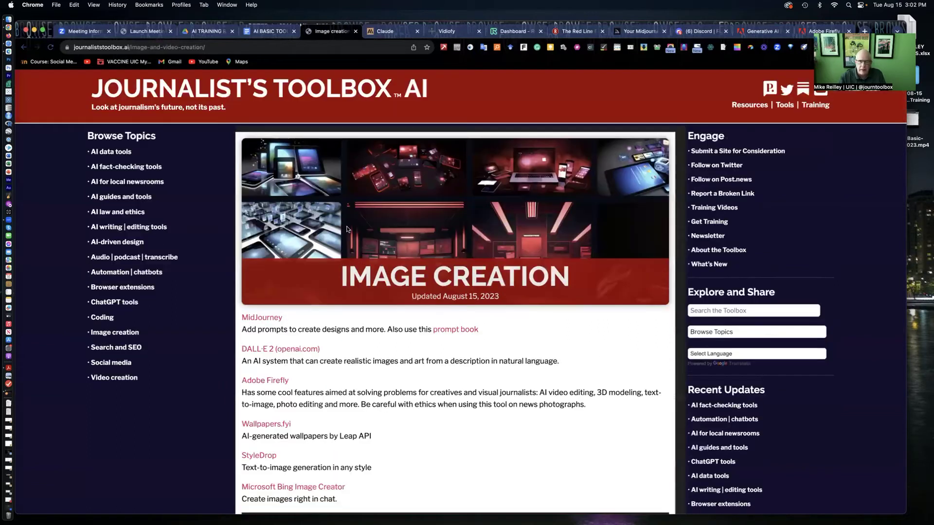
left_click(325, 84)
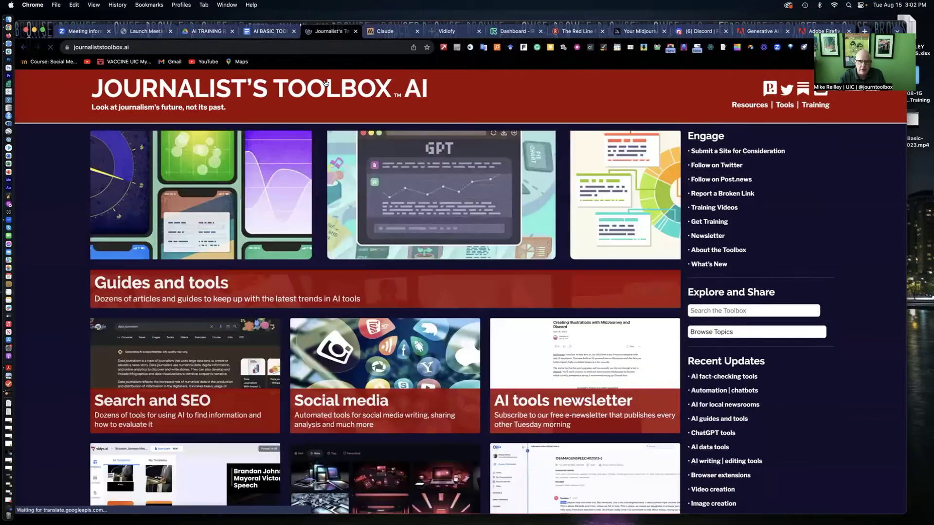
left_click(710, 226)
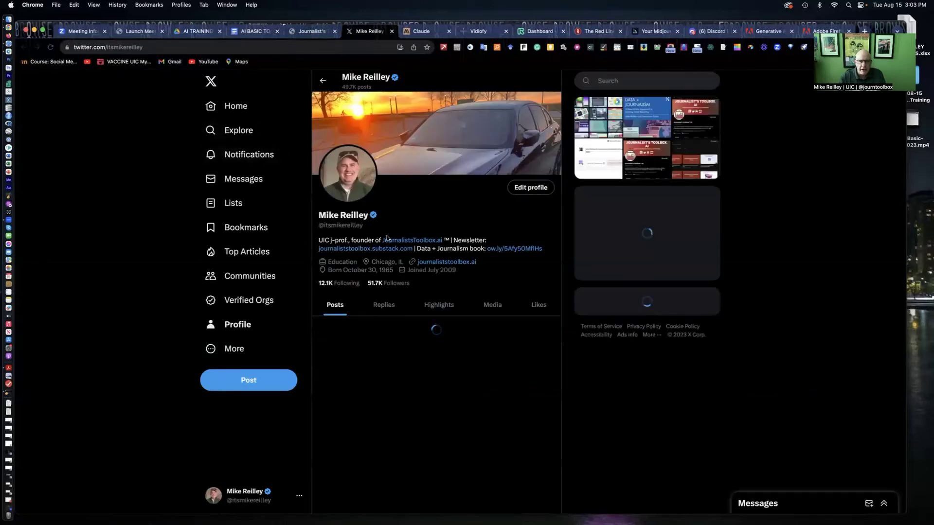
Open the Back to School, Pt. 1 newsletter post and read down through it
left_click(306, 30)
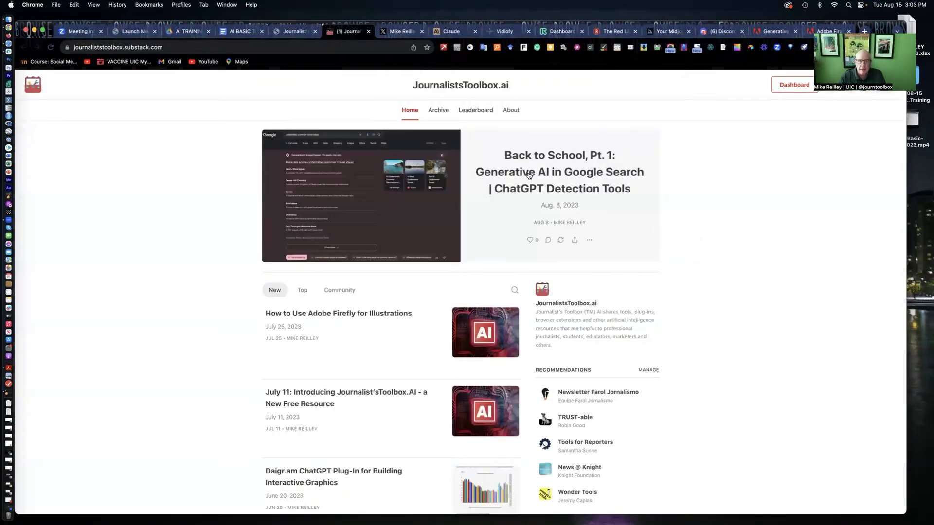
left_click(545, 157)
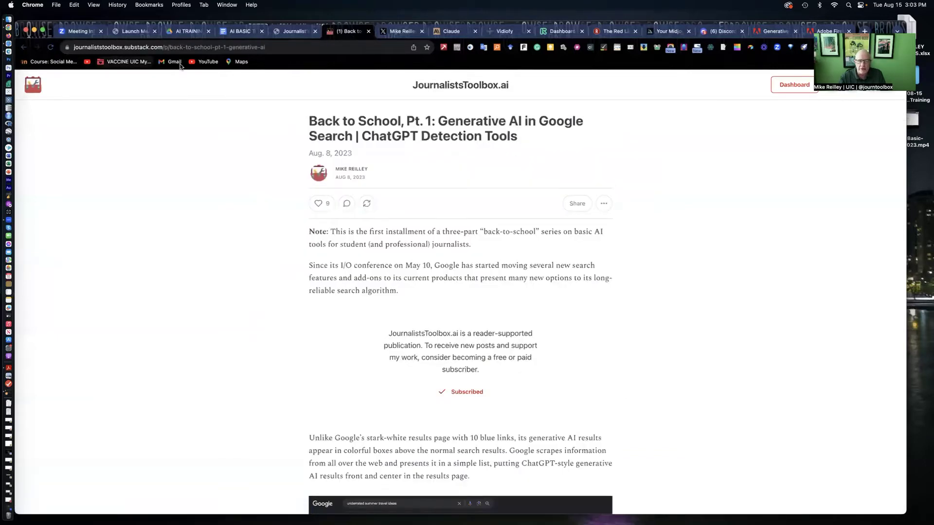
scroll(391, 282, "down", 5)
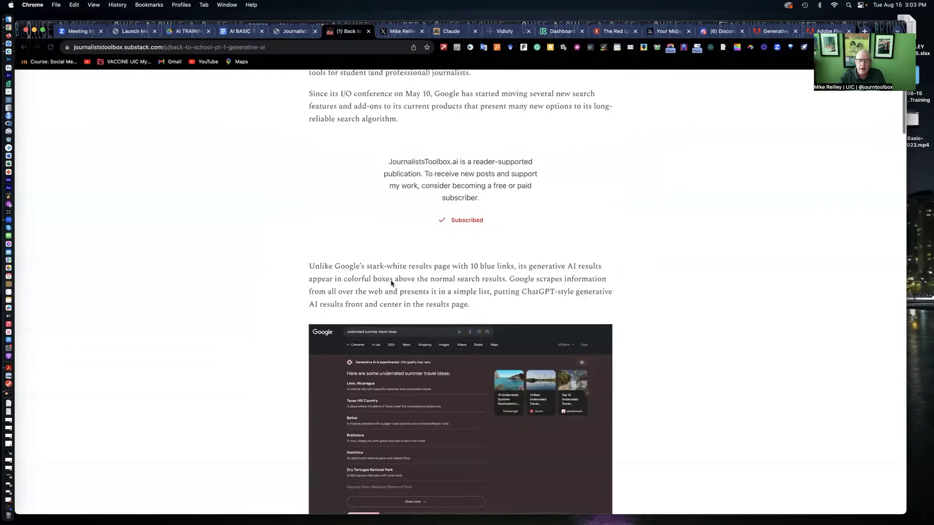
scroll(391, 283, "down", 20)
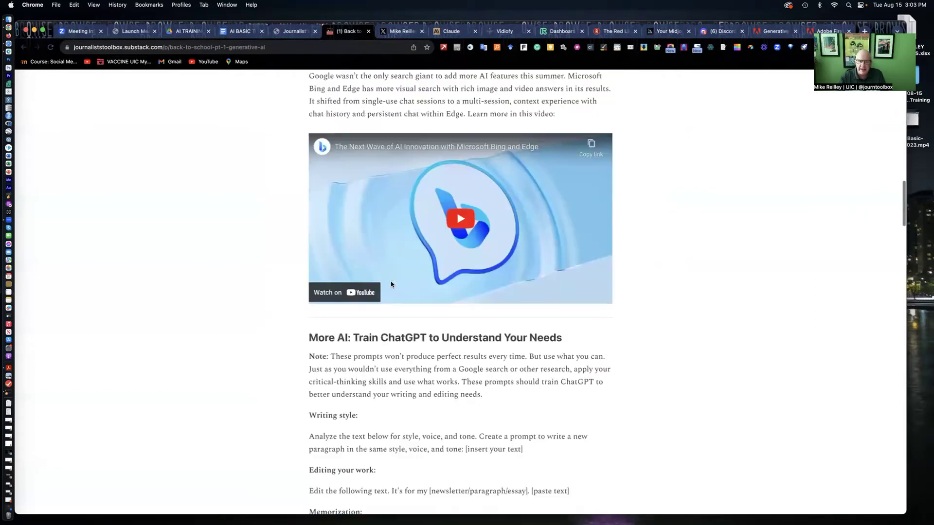
scroll(391, 284, "down", 4)
Close the Substack article and the X profile tabs
scroll(390, 284, "up", 20)
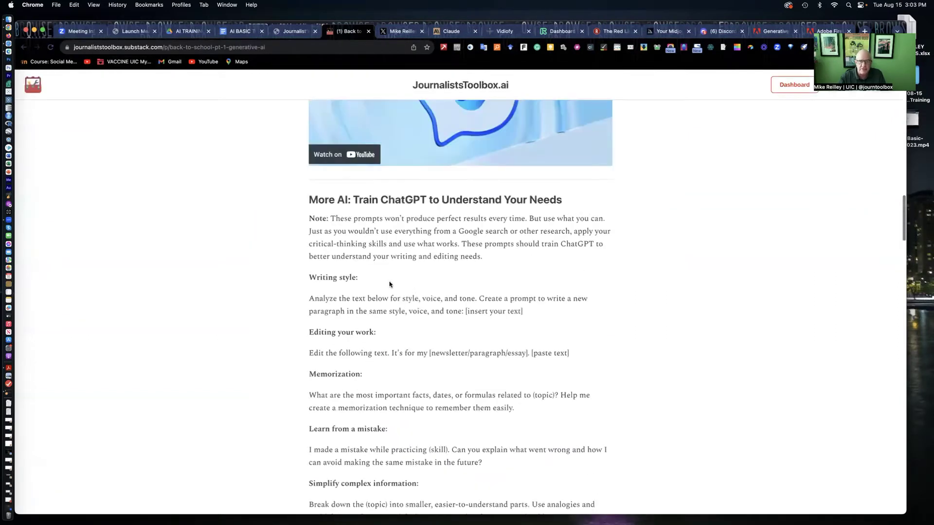
scroll(389, 281, "up", 9)
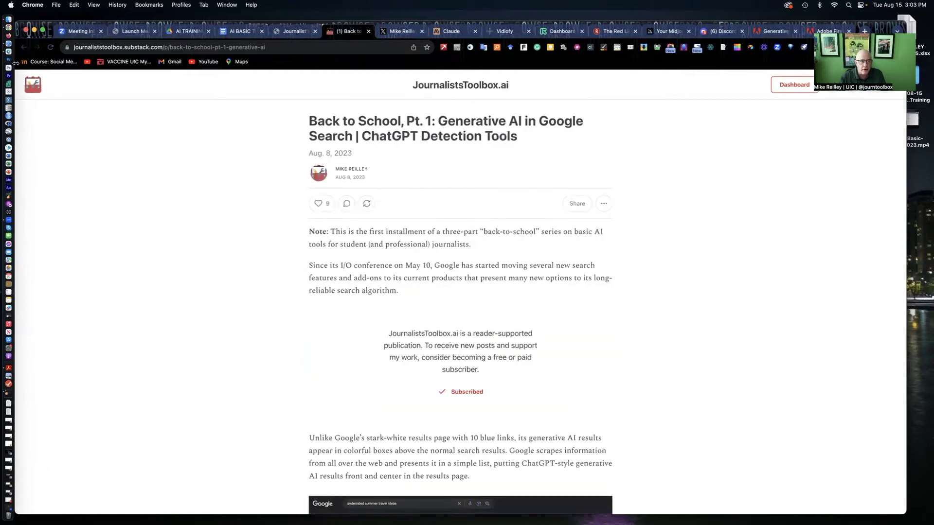
left_click(368, 32)
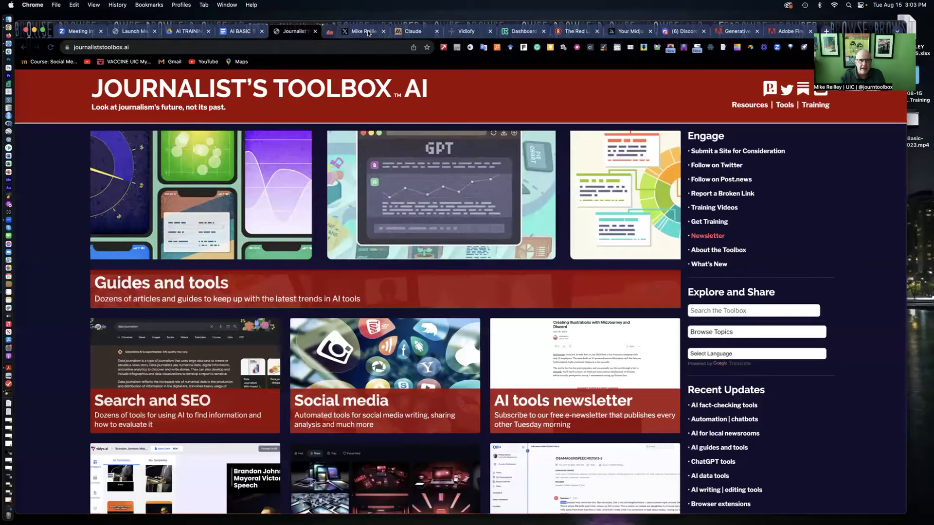
left_click(368, 33)
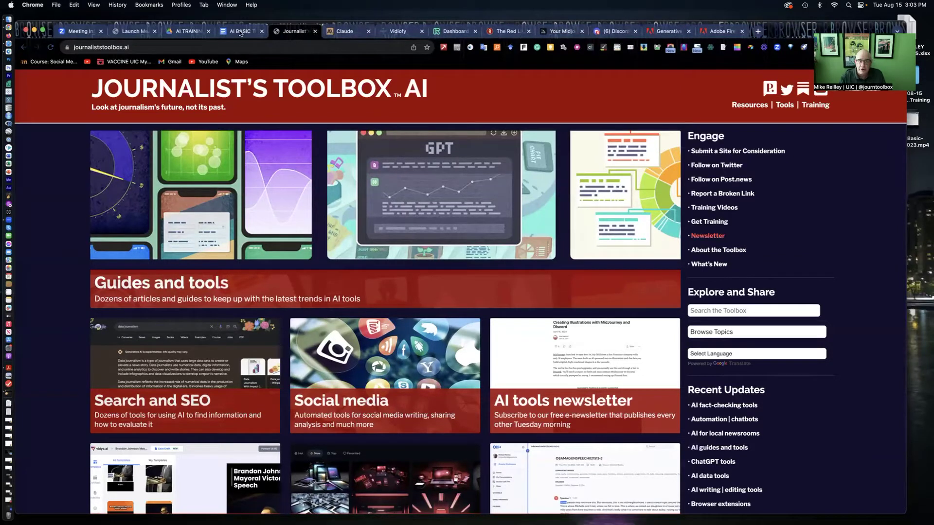
Close the toolbox site and select the handout's bit.ly short link
key("super+w")
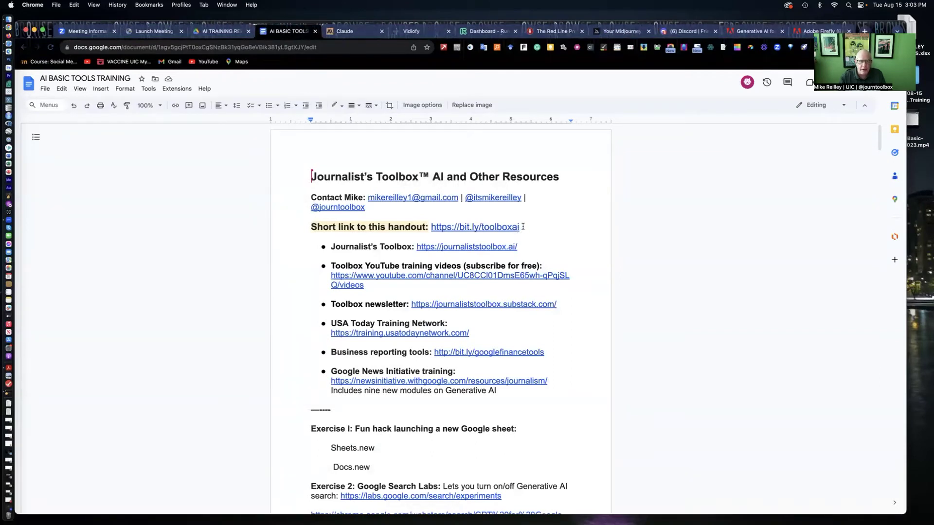
left_click_drag(523, 226, 429, 227)
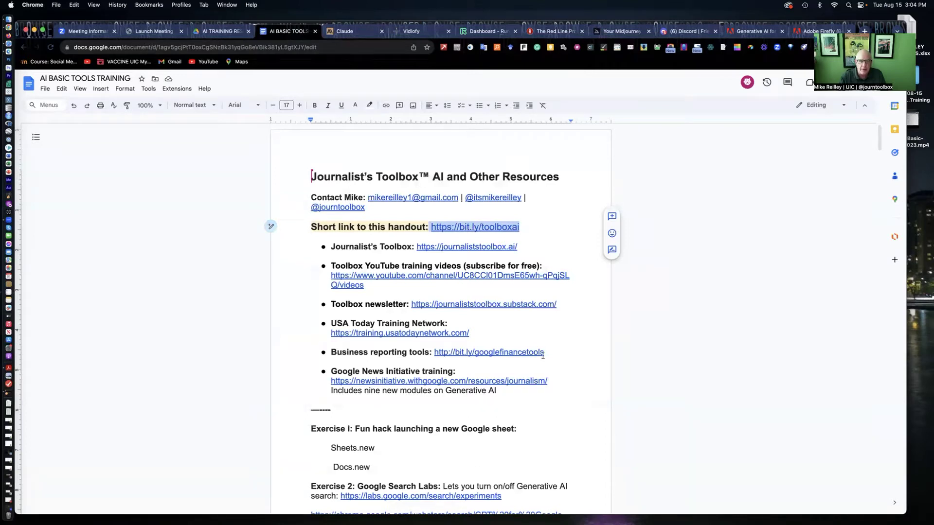
scroll(543, 372, "down", 3)
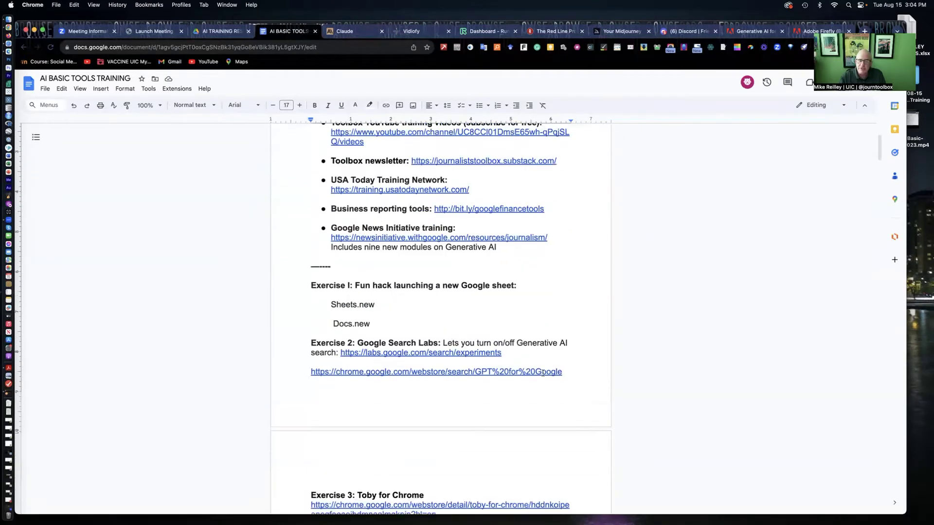
scroll(542, 373, "down", 2)
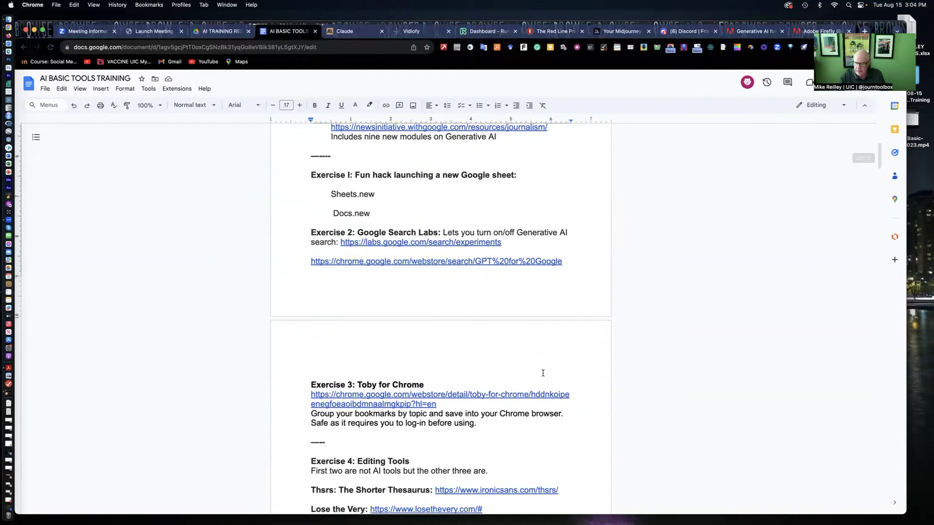
Scroll the handout to the Exercise 5: Claude.ai prompt templates
scroll(542, 373, "down", 8)
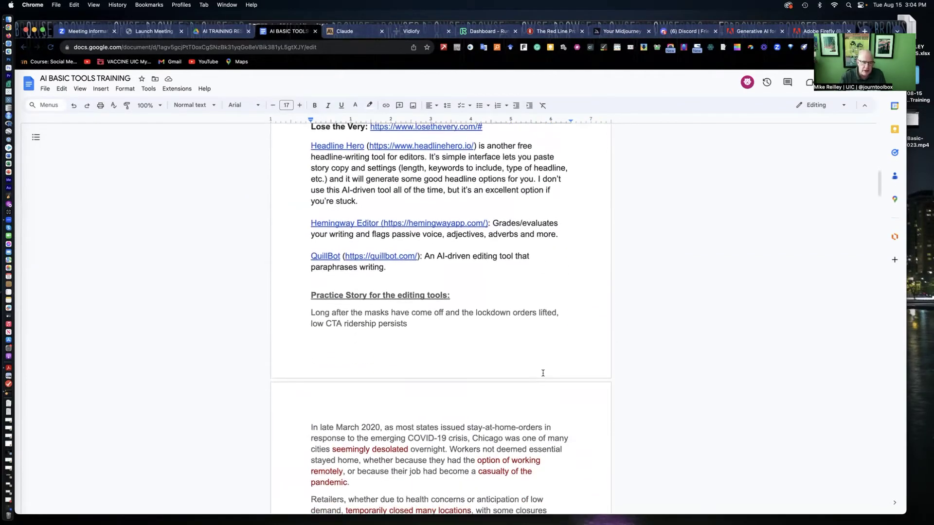
scroll(542, 372, "down", 15)
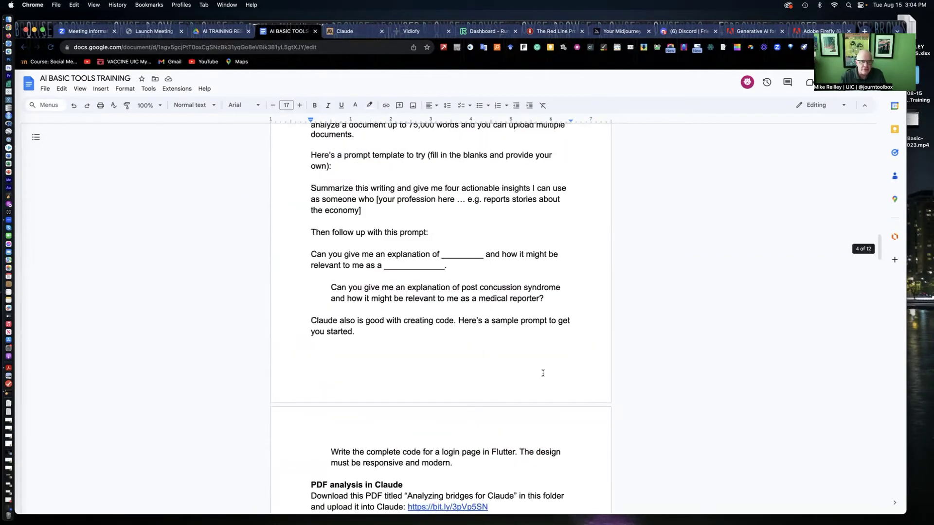
scroll(543, 373, "down", 7)
scroll(543, 372, "up", 8)
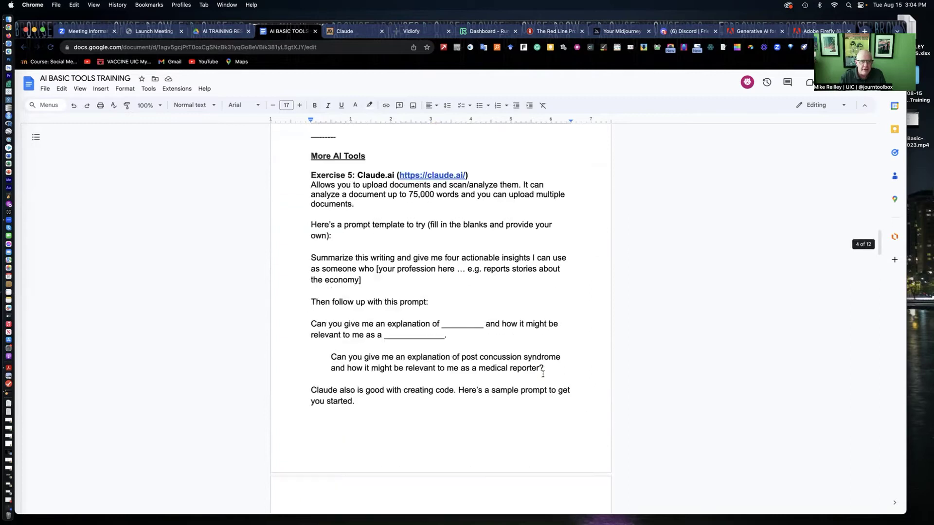
scroll(543, 373, "up", 1)
scroll(542, 373, "down", 1)
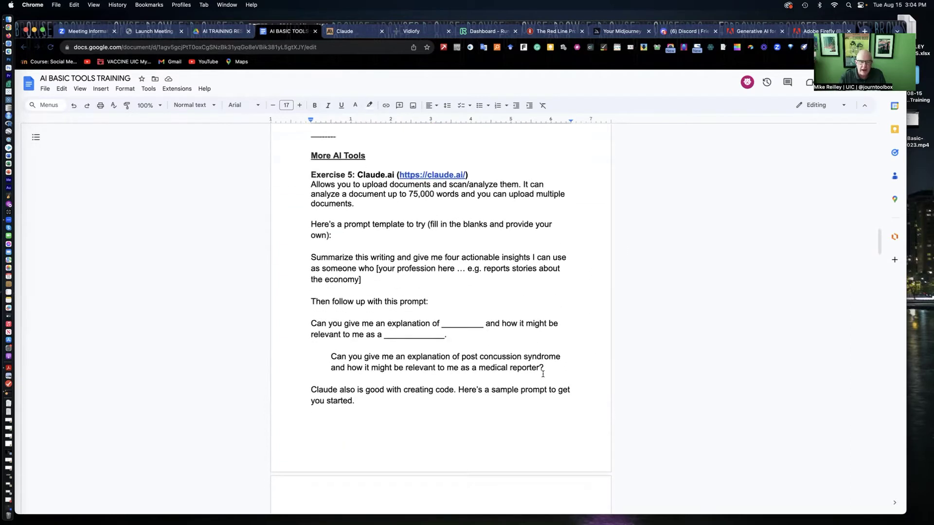
scroll(543, 374, "up", 3)
scroll(542, 373, "down", 3)
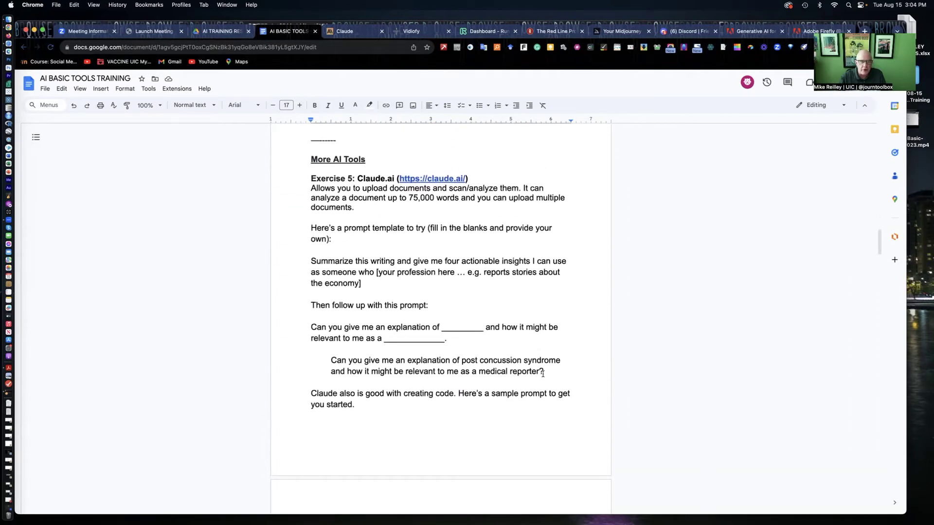
scroll(542, 372, "down", 1)
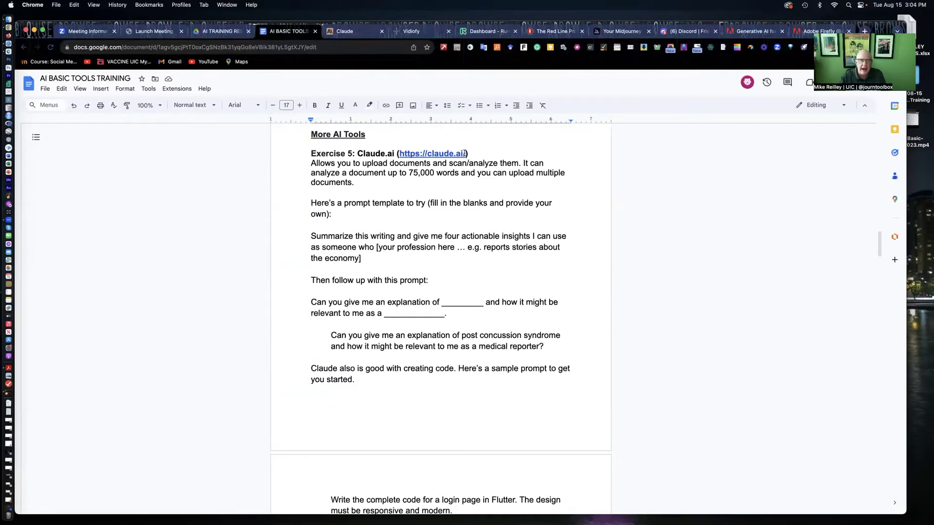
Sign in to Claude with a Google account to reach the Welcome back page
left_click(350, 35)
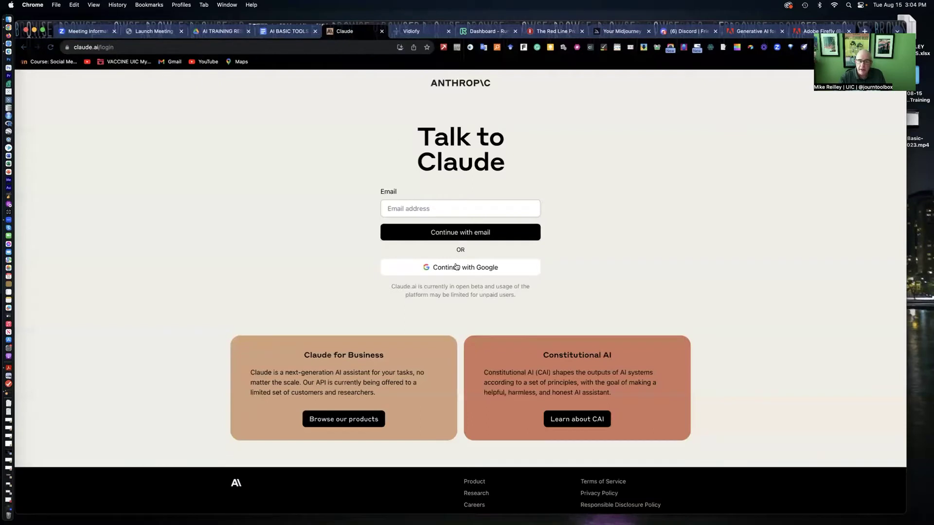
left_click(457, 269)
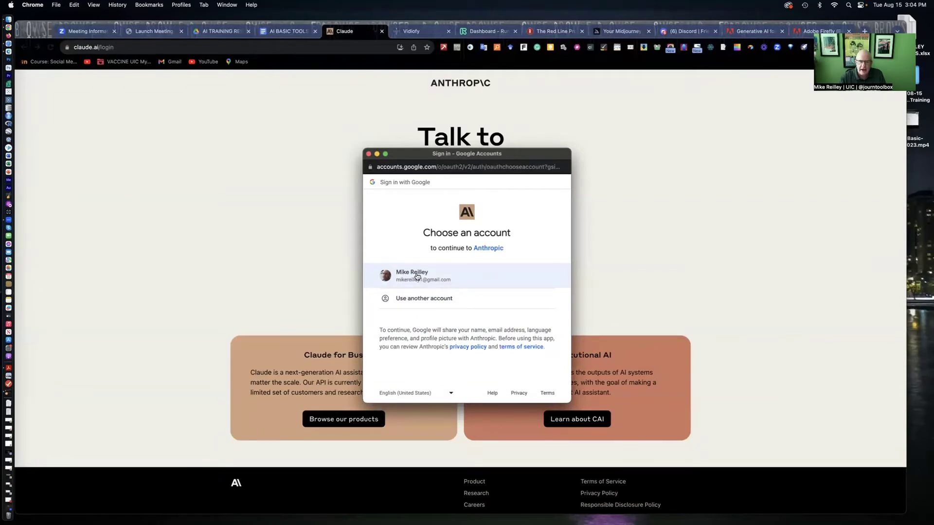
left_click(416, 276)
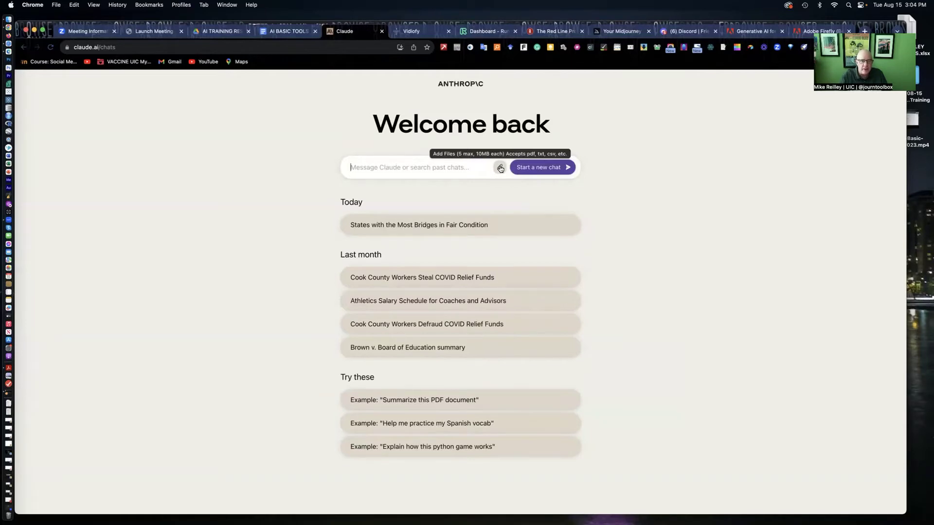
Bold the line 'Then follow up with this prompt:' in the training handout
left_click(280, 32)
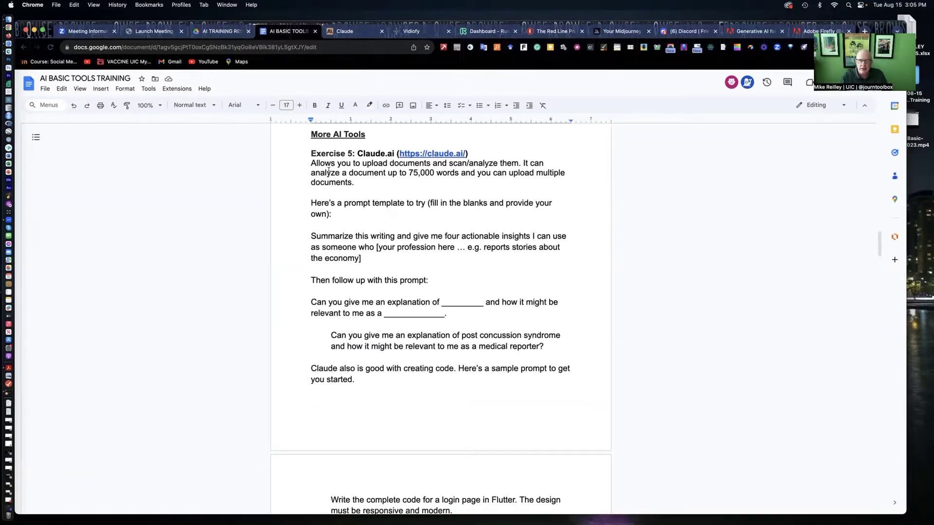
left_click_drag(306, 165, 362, 182)
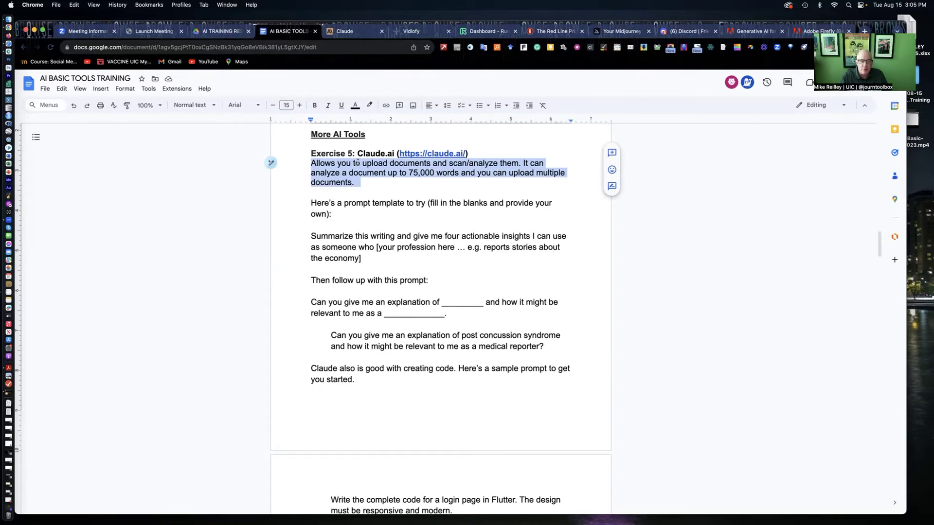
scroll(384, 238, "down", 3)
scroll(384, 239, "down", 2)
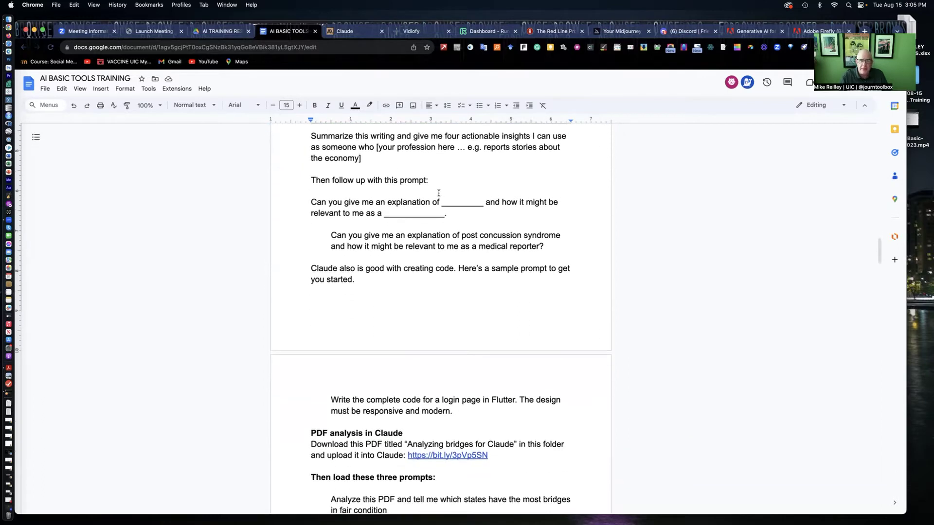
left_click_drag(430, 181, 299, 182)
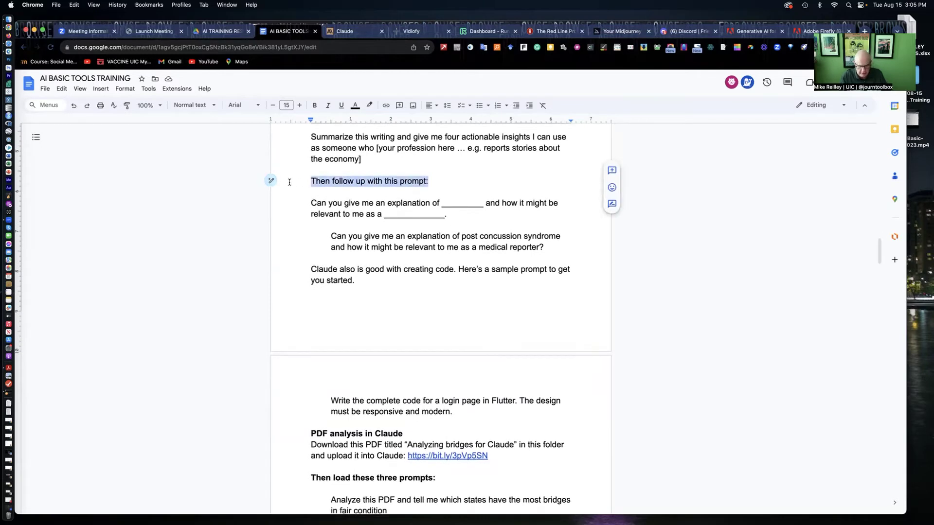
key("super+b")
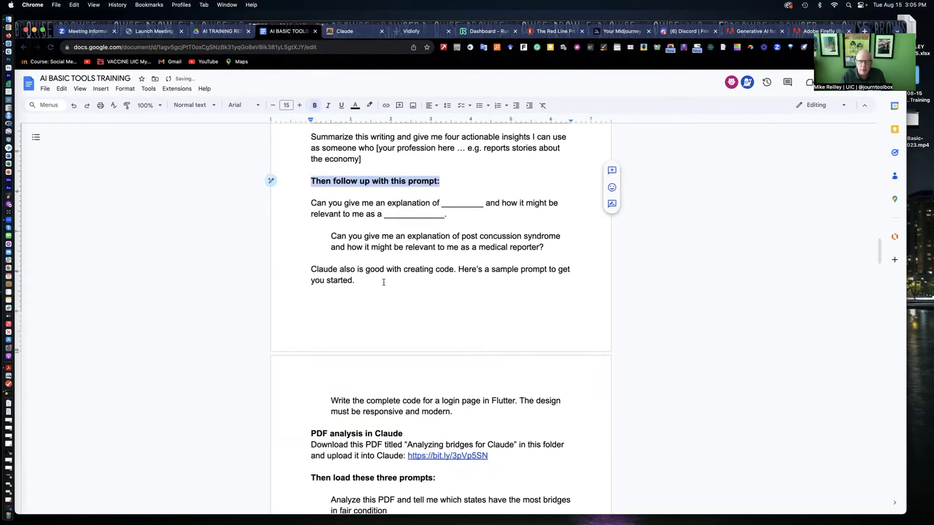
Scroll to the PDF analysis exercise and reveal the bridges PDF folder link
scroll(366, 314, "down", 10)
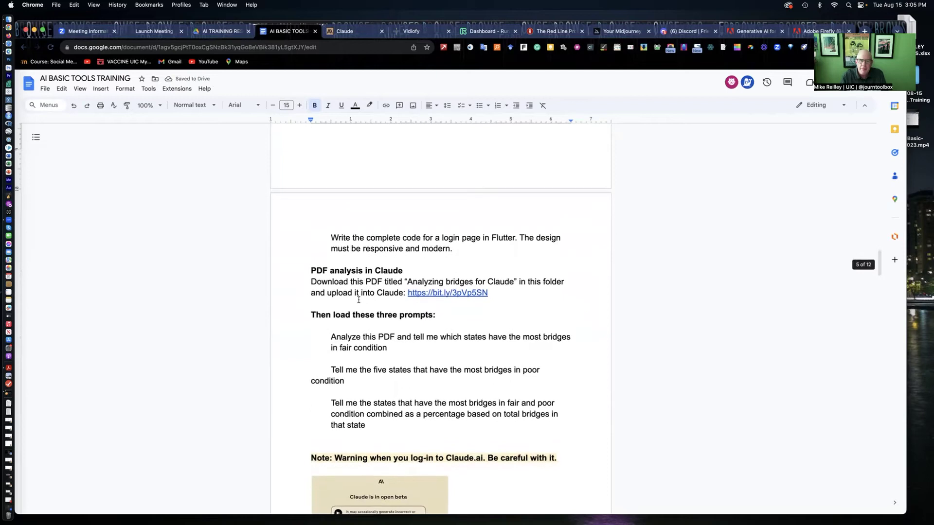
scroll(358, 300, "down", 2)
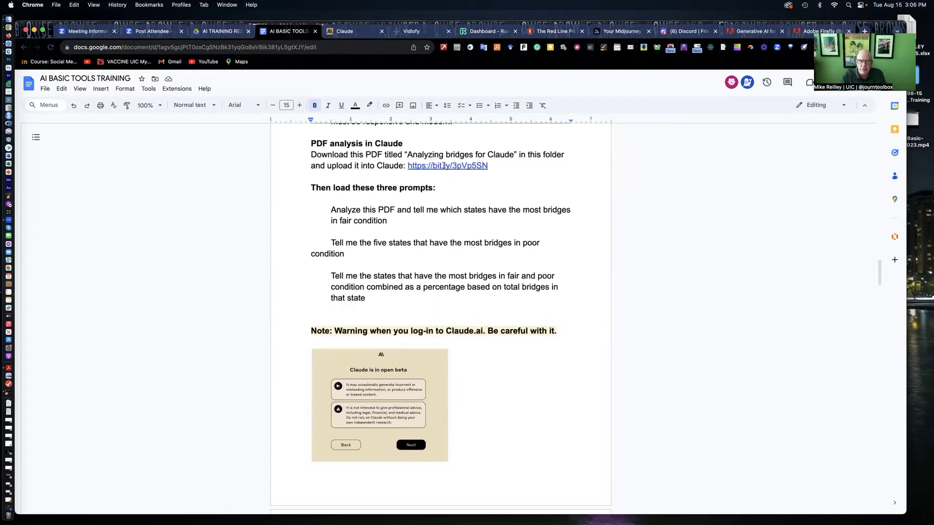
left_click(444, 166)
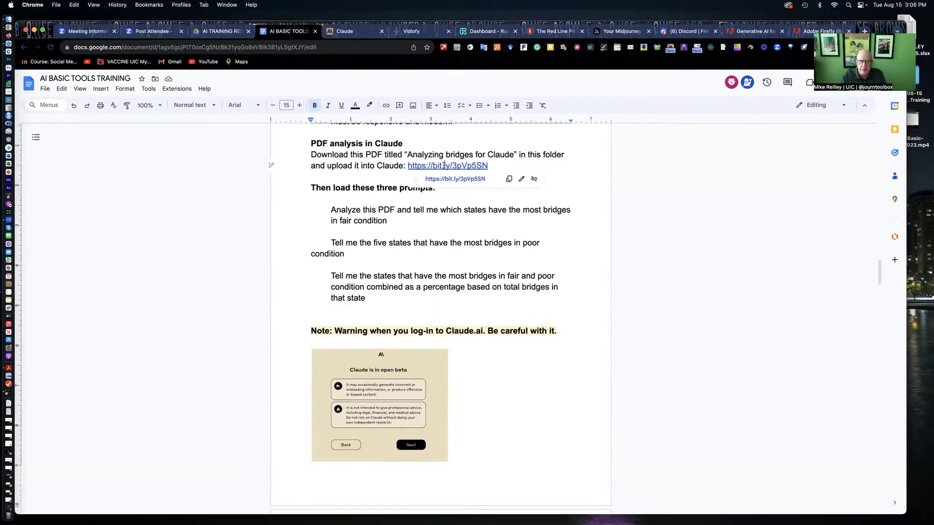
Download ANALYZING BRIDGES FOR CLAUDE EXERCISE-.pdf from the Drive folder and view it in Acrobat
left_click(441, 180)
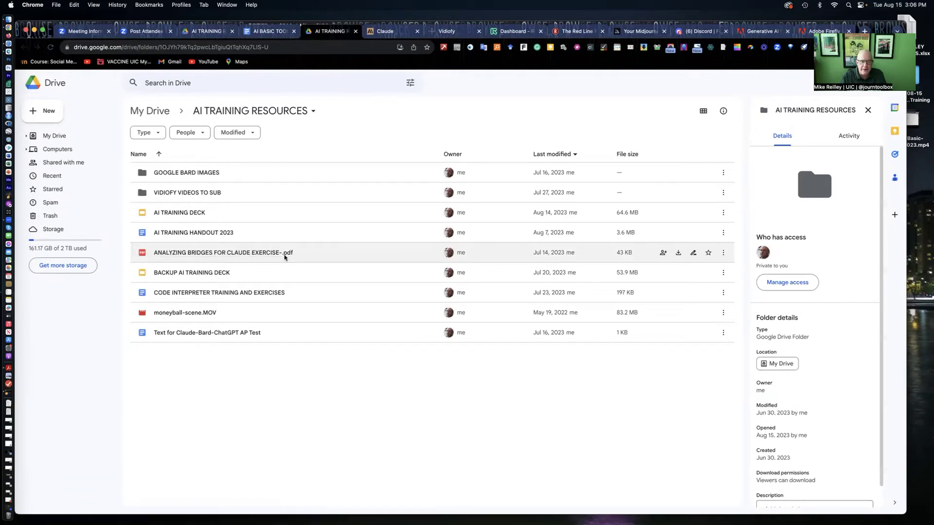
left_click(678, 253)
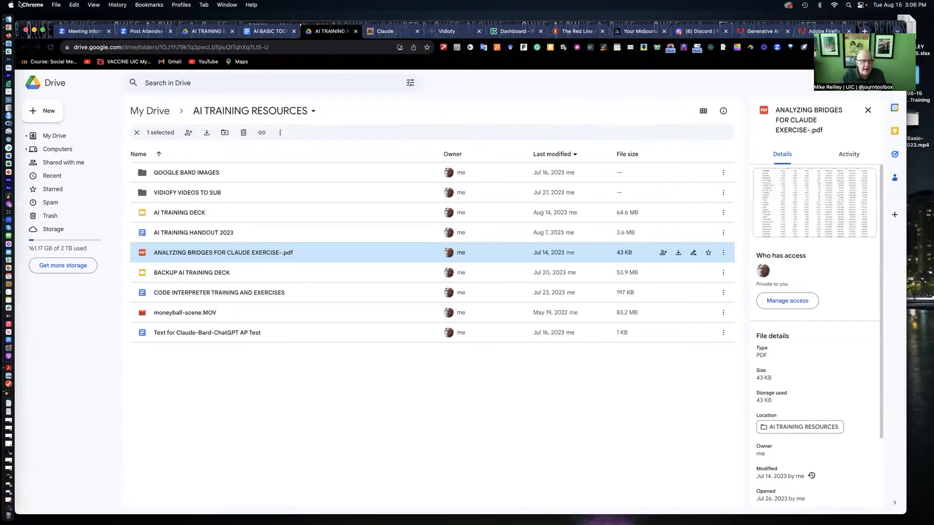
left_click(7, 500)
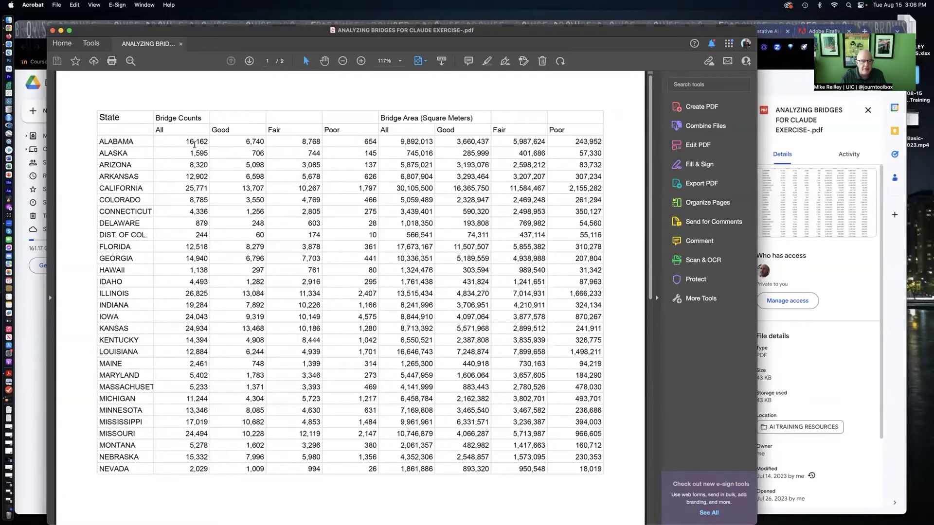
Review pages 1 and 2 of the state bridge-count table, then minimize Acrobat
scroll(193, 167, "down", 5)
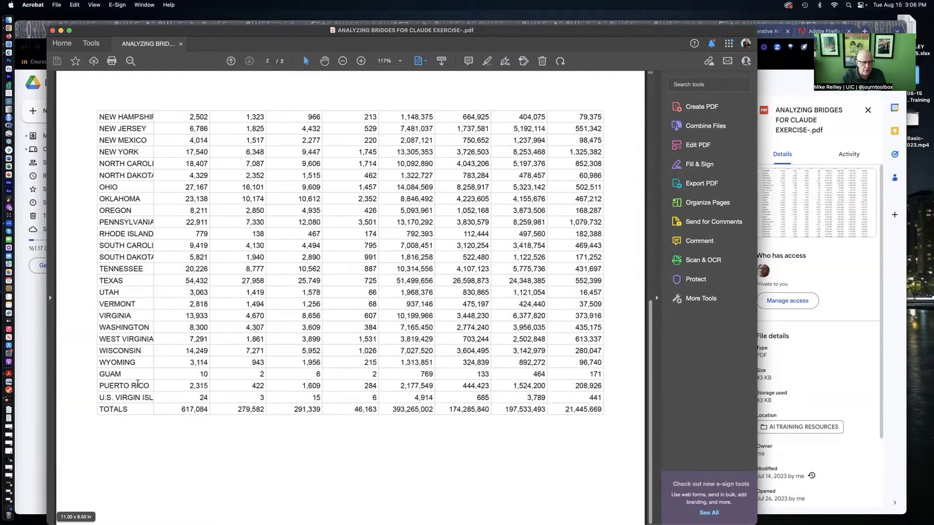
scroll(141, 373, "up", 5)
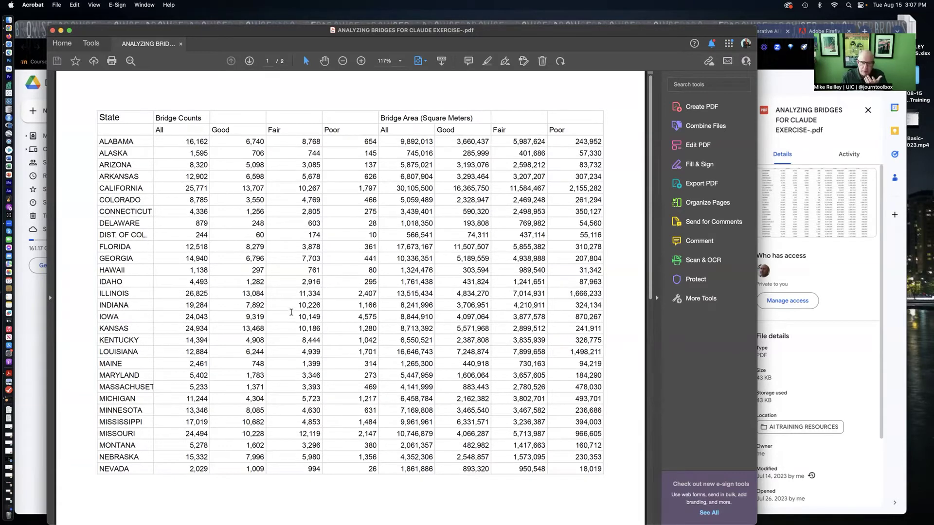
scroll(290, 314, "down", 5)
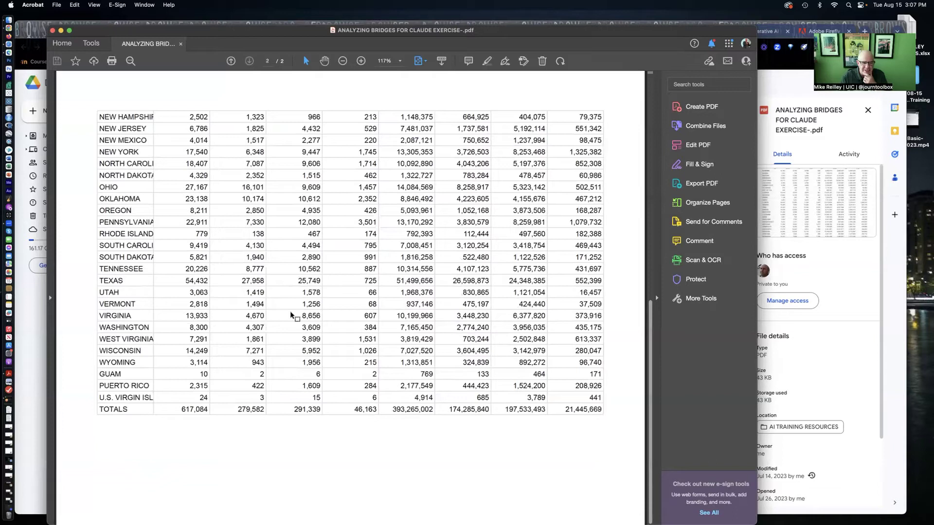
scroll(300, 293, "up", 5)
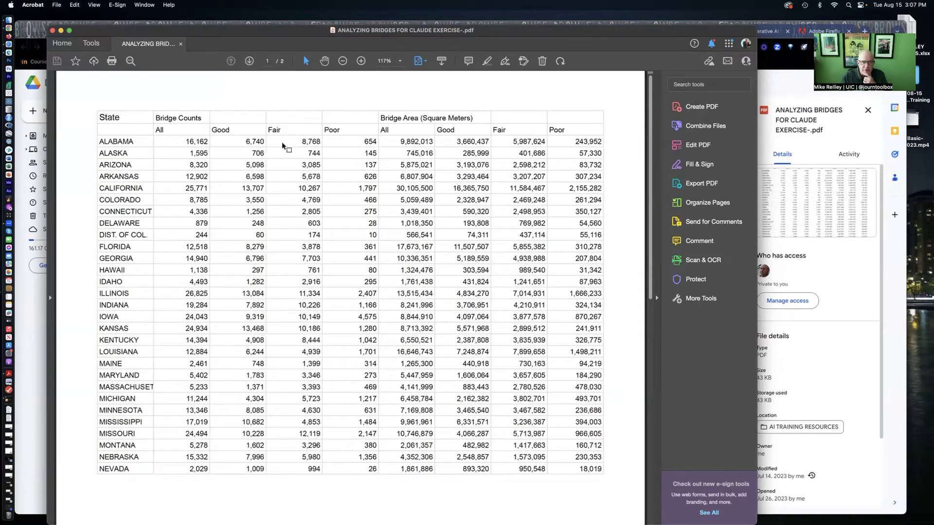
left_click(60, 31)
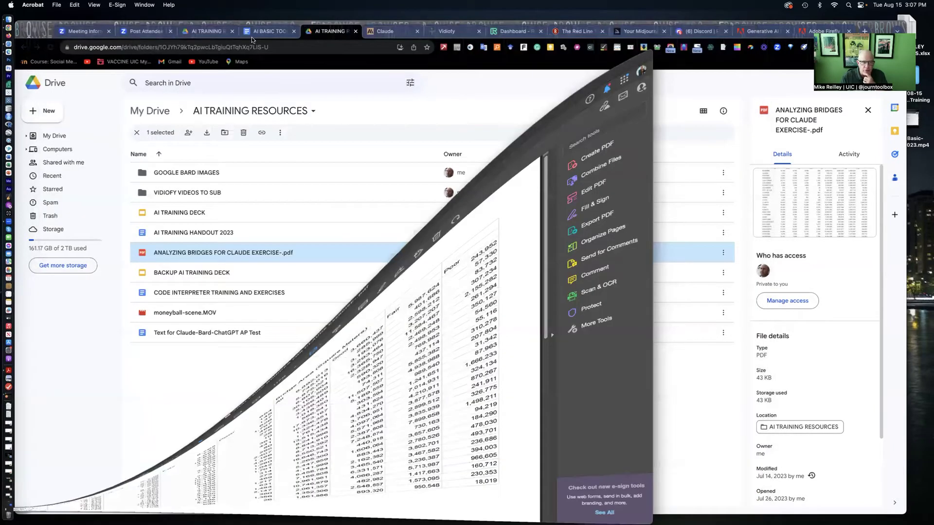
Attach ANALYZING BRIDGES FOR CLAUDE EXERCISE-.pdf from Desktop to a new Claude message
left_click(382, 32)
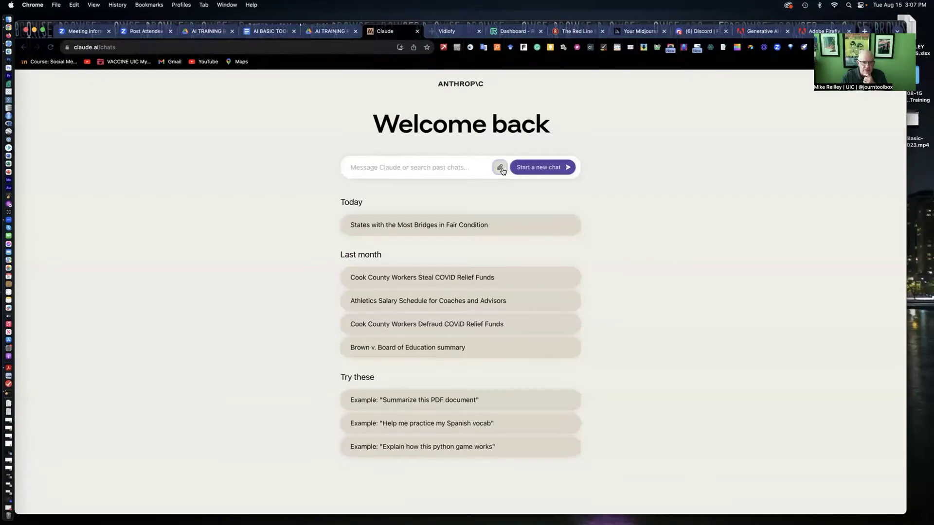
left_click(501, 167)
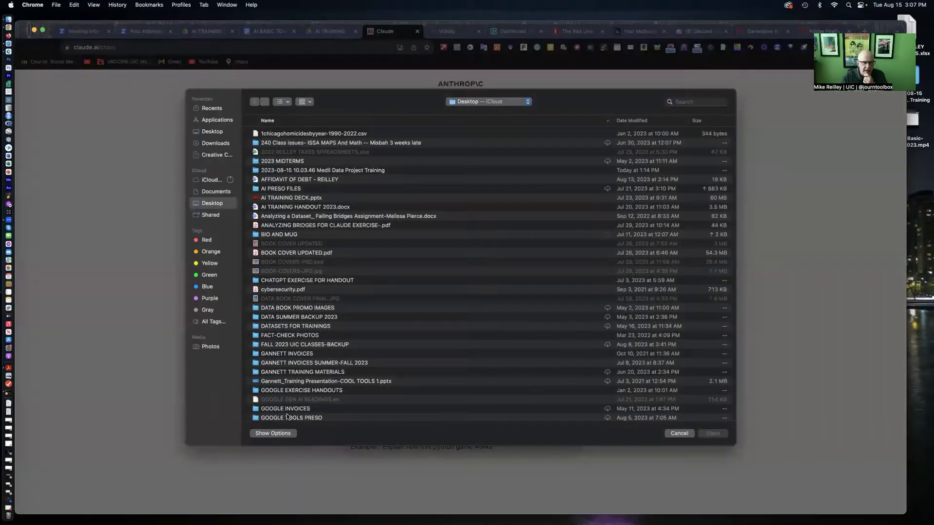
scroll(288, 411, "down", 3)
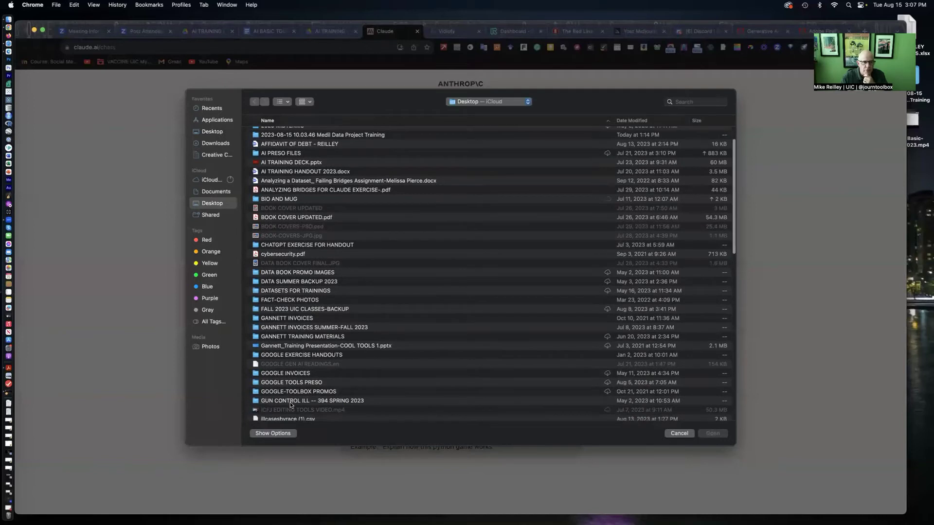
scroll(290, 405, "up", 3)
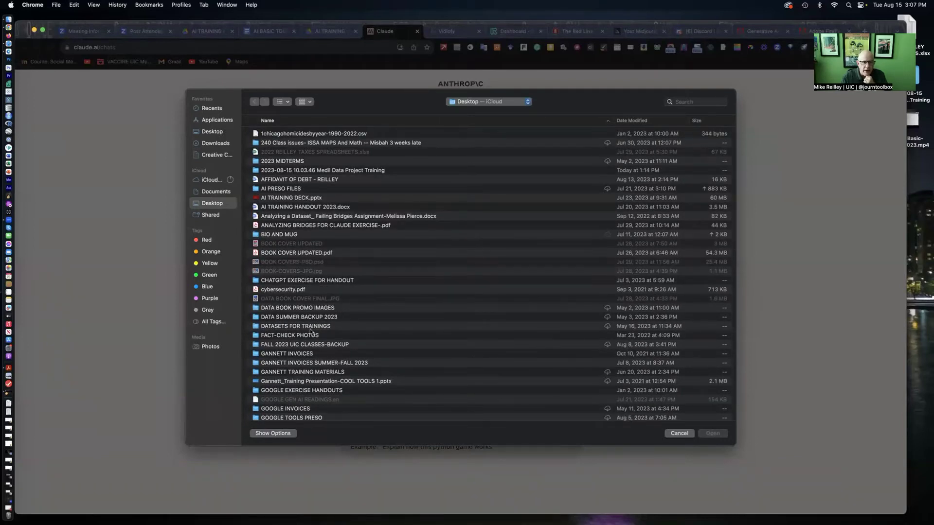
left_click(306, 226)
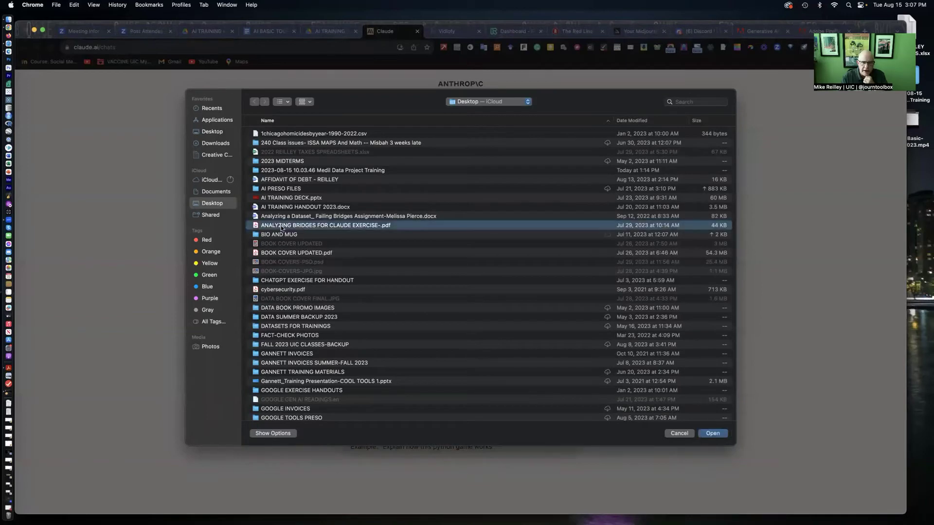
left_click(713, 433)
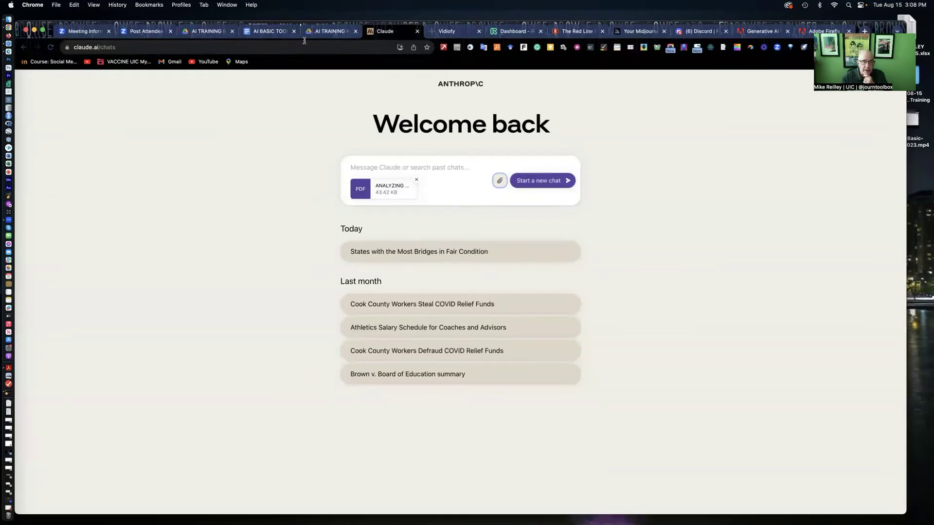
Copy the fair-condition bridges prompt from the handout and return to Claude
left_click(263, 31)
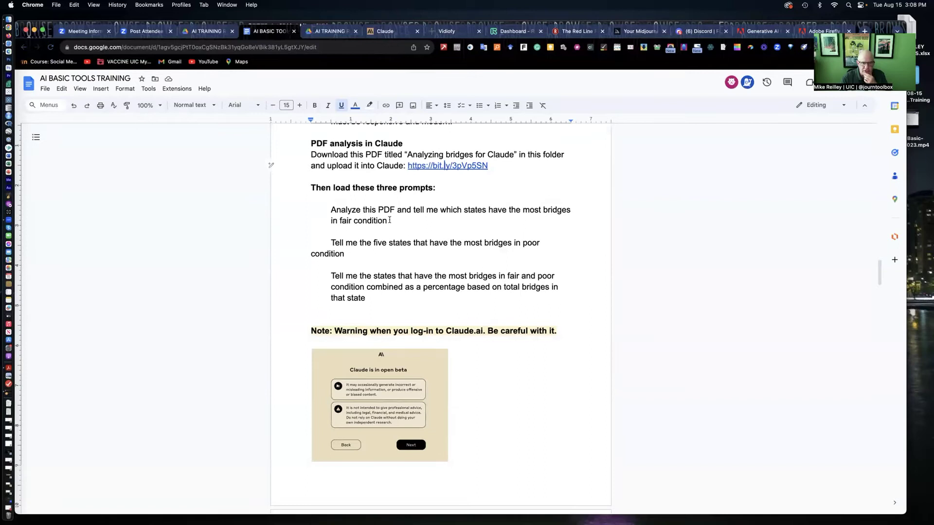
left_click_drag(387, 221, 328, 213)
key("super+c")
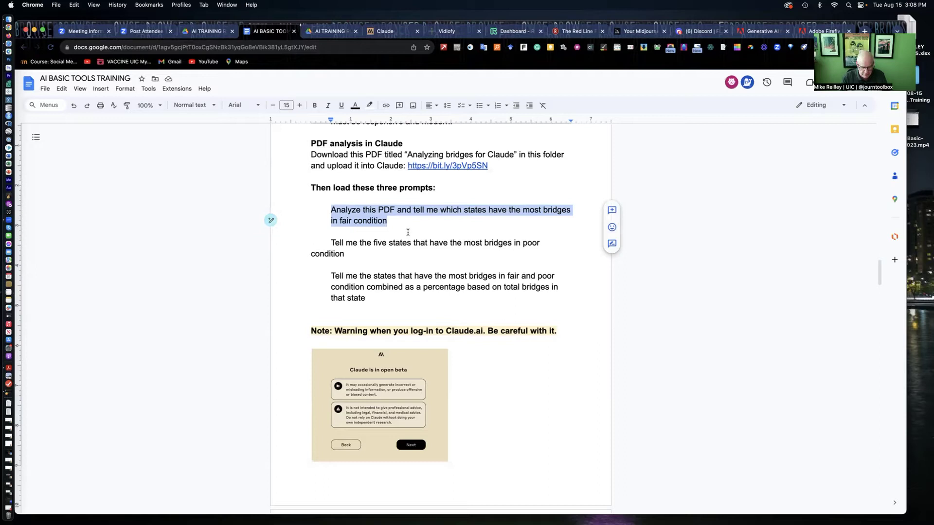
left_click(396, 29)
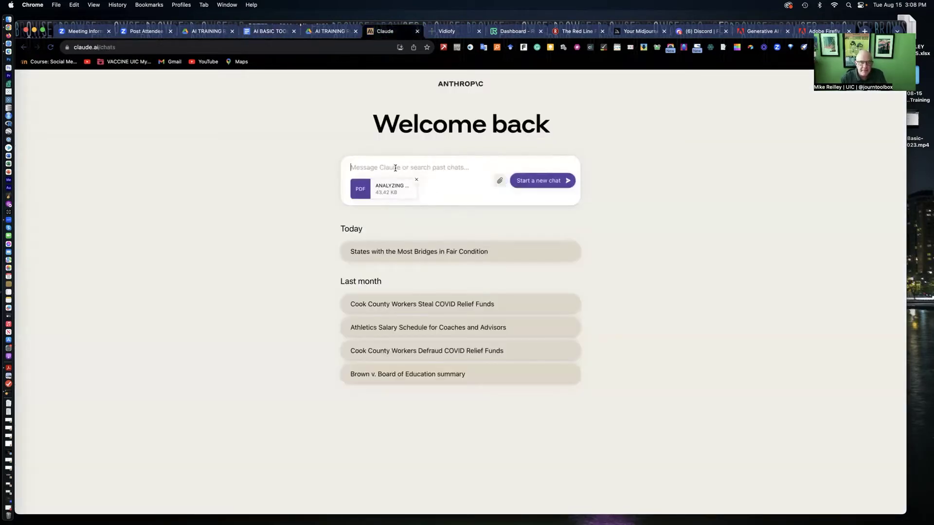
Paste and send the fair-condition prompt, getting a ten-state list, then return to the handout
key("super+v")
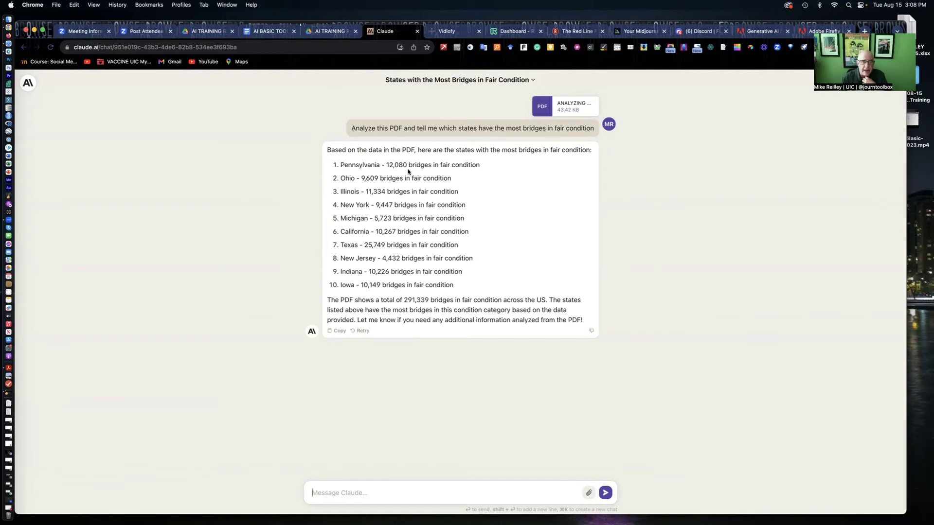
left_click(260, 33)
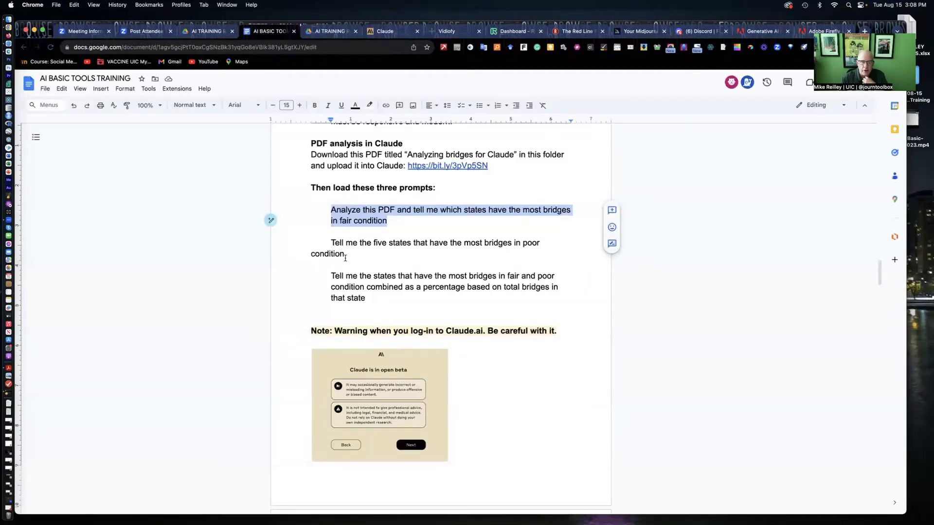
Ask Claude for the five states with most poor-condition bridges; Iowa leads with 4,575
left_click_drag(329, 242, 359, 254)
key("super+c")
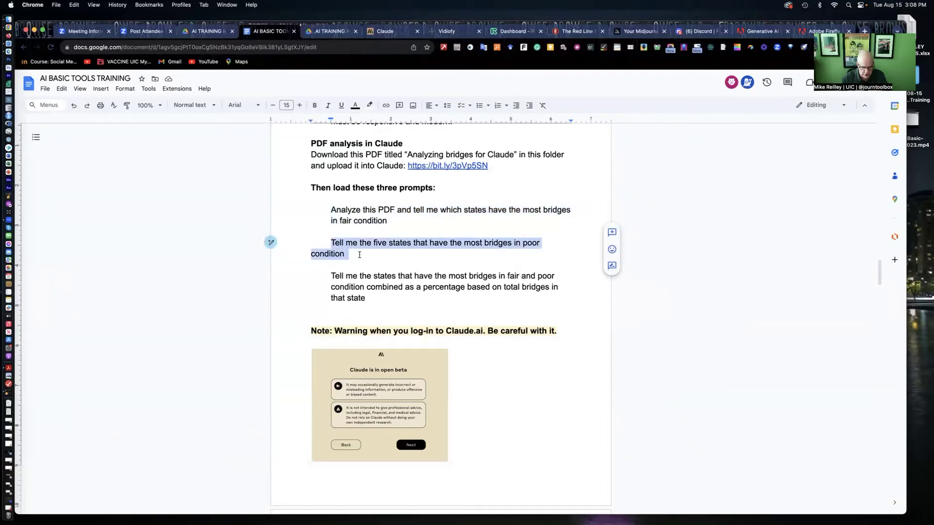
left_click(382, 31)
left_click(353, 489)
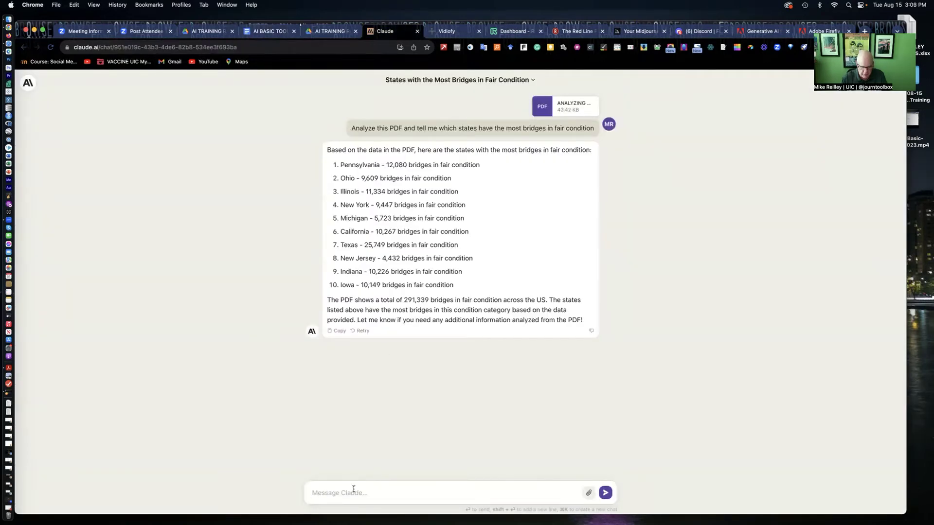
key("super+v")
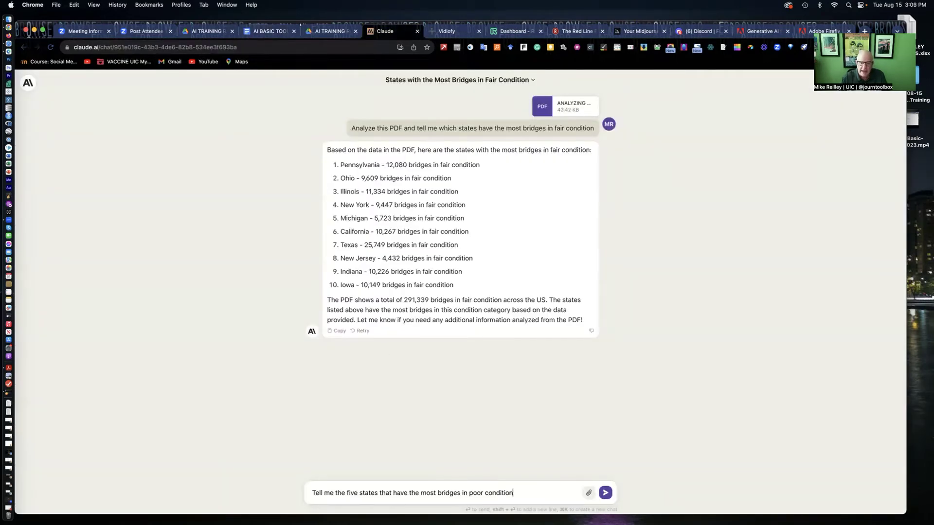
left_click(605, 493)
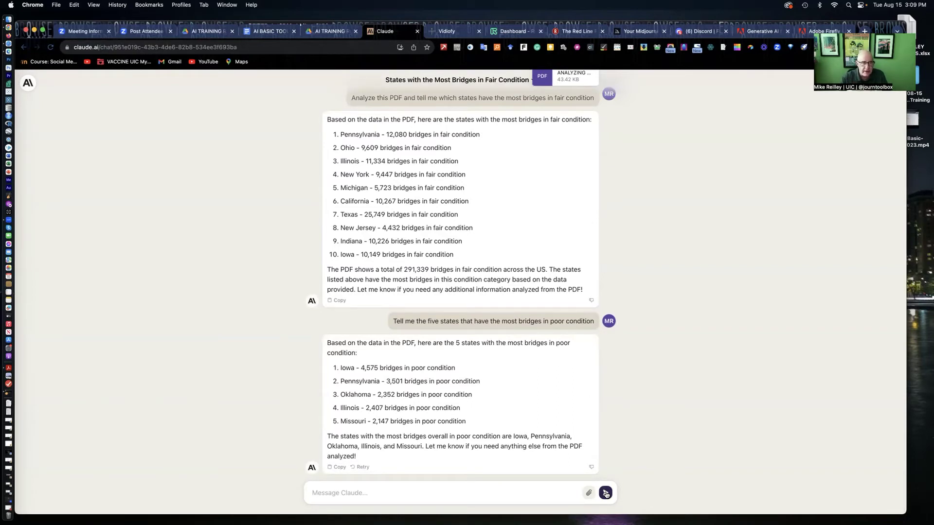
left_click(266, 31)
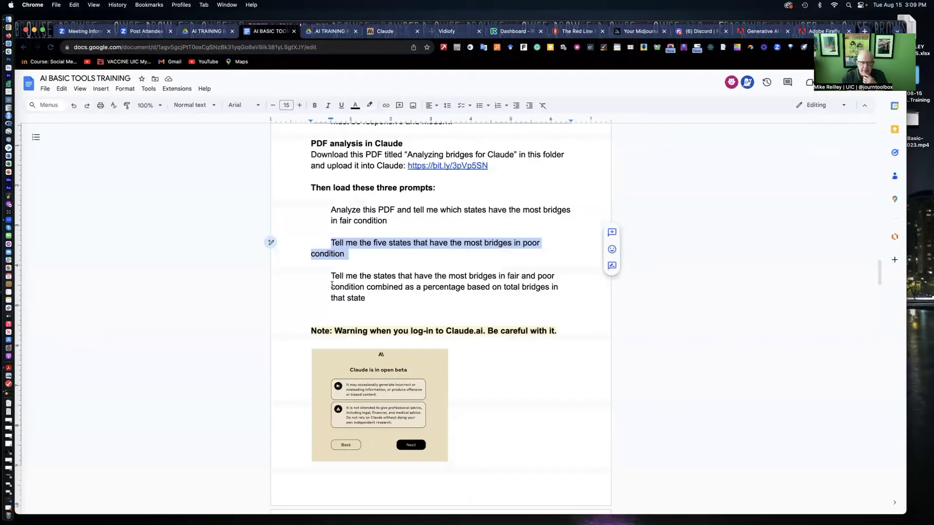
Have Claude rank states by combined fair-and-poor bridge percentage, with Rhode Island first at 66%
left_click(332, 280)
left_click_drag(331, 278, 384, 299)
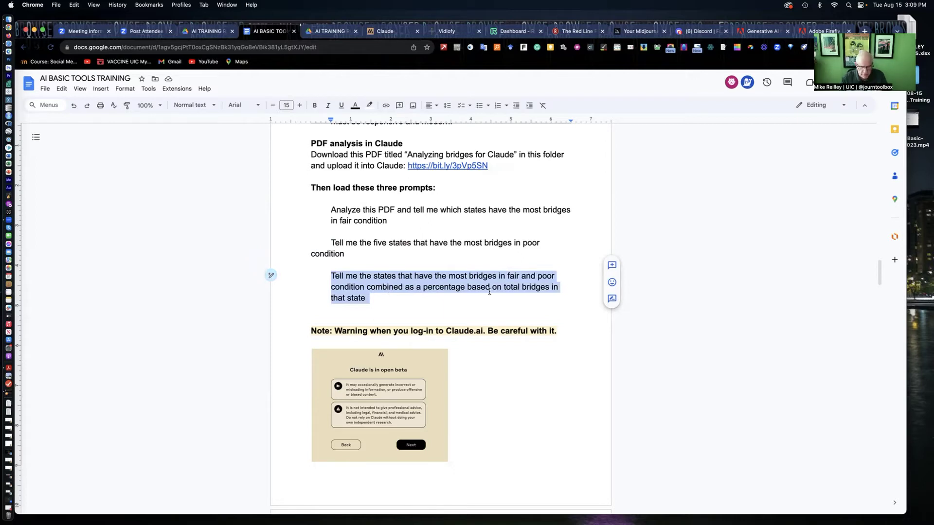
key("super+c")
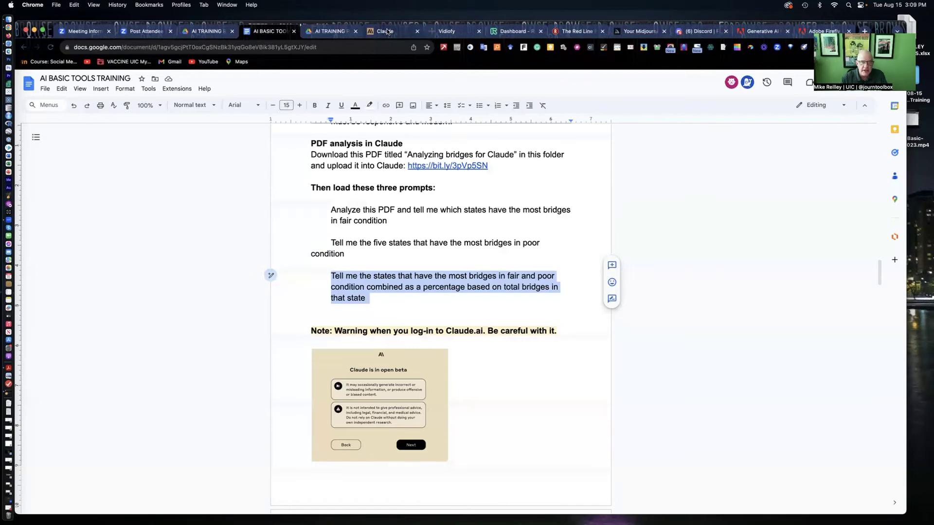
left_click(386, 31)
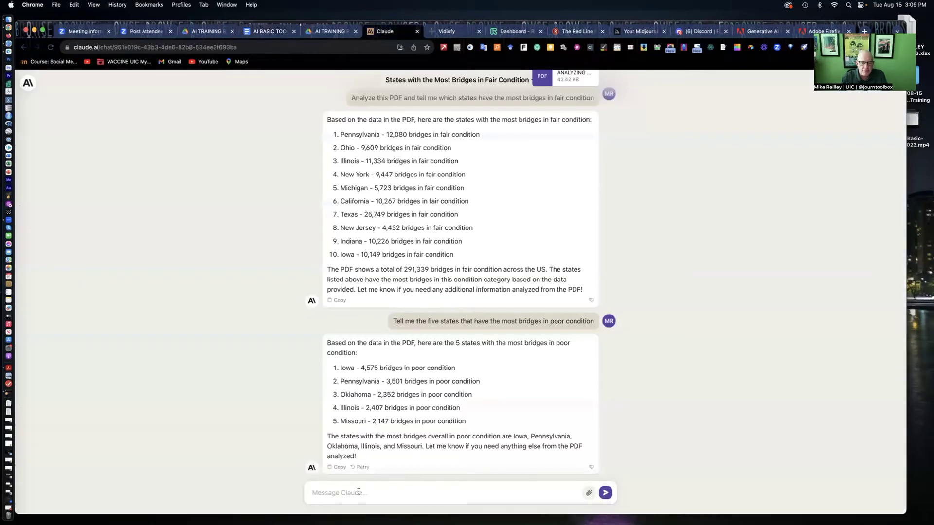
key("super+v")
key("Return")
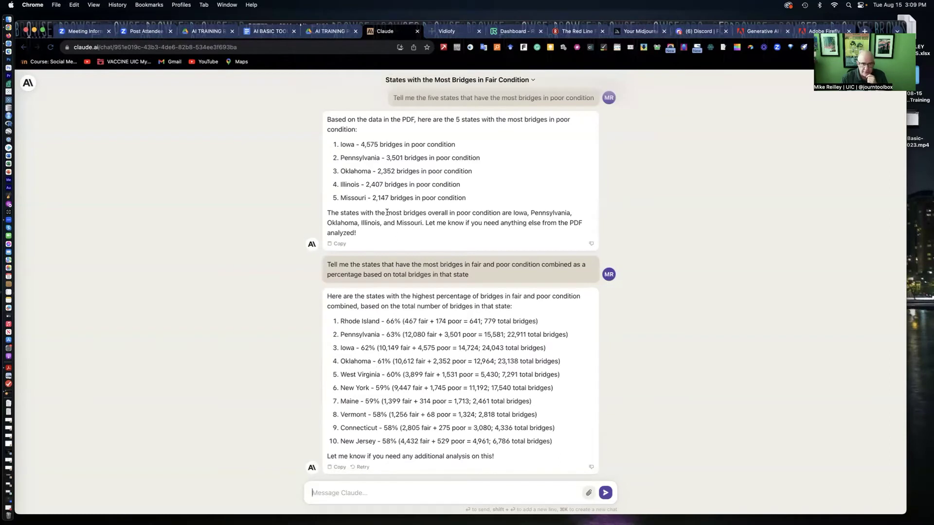
scroll(388, 214, "up", 4)
scroll(387, 215, "up", 2)
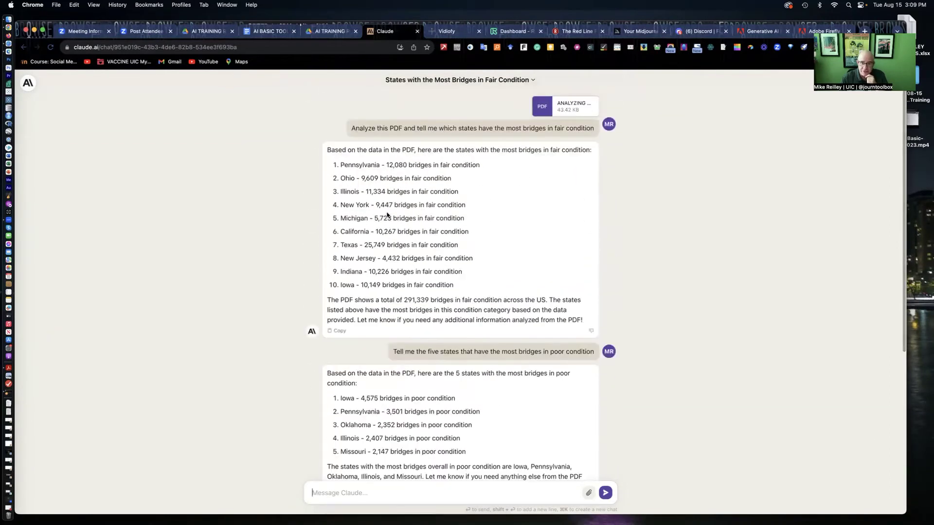
scroll(387, 214, "down", 2)
scroll(387, 214, "down", 5)
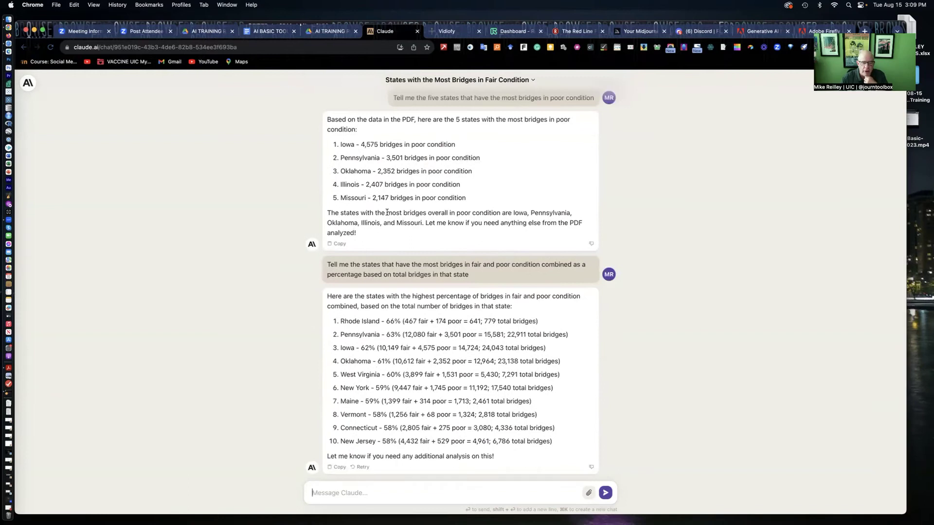
left_click(267, 32)
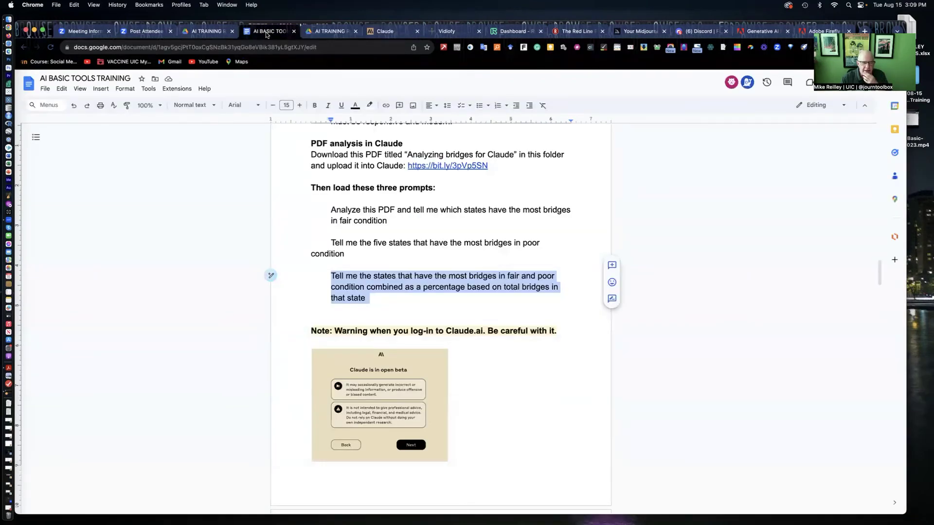
Scroll to Exercise 5a and highlight the AP Style instruction and the three story paragraphs
scroll(369, 288, "up", 3)
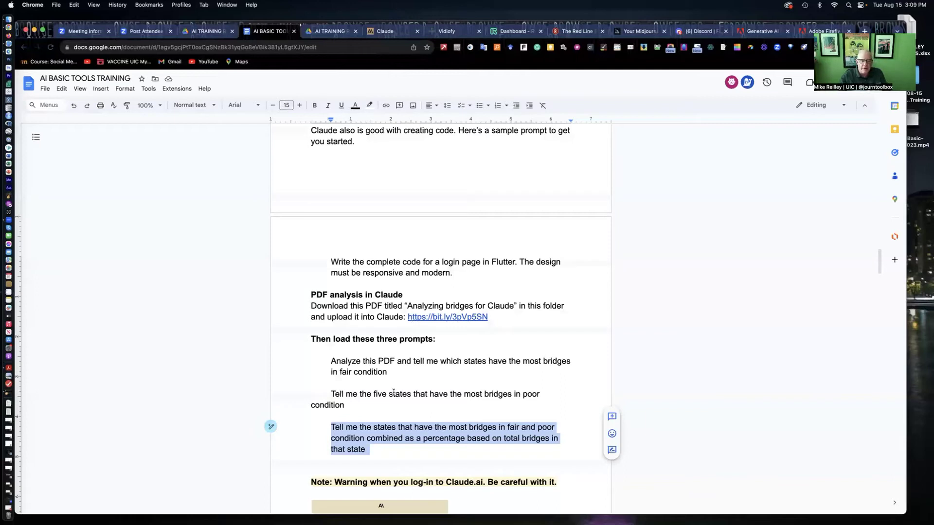
scroll(393, 392, "down", 4)
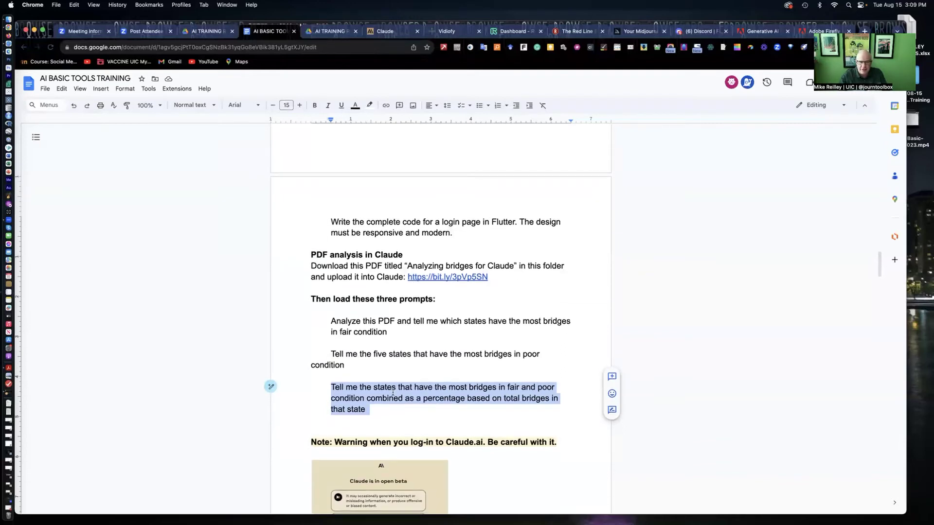
scroll(392, 392, "down", 1)
scroll(393, 392, "down", 12)
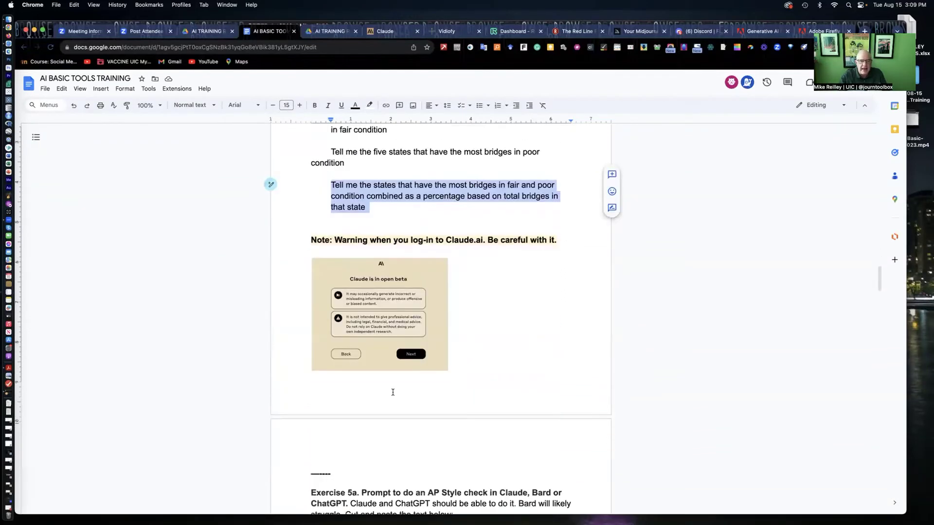
scroll(393, 392, "down", 4)
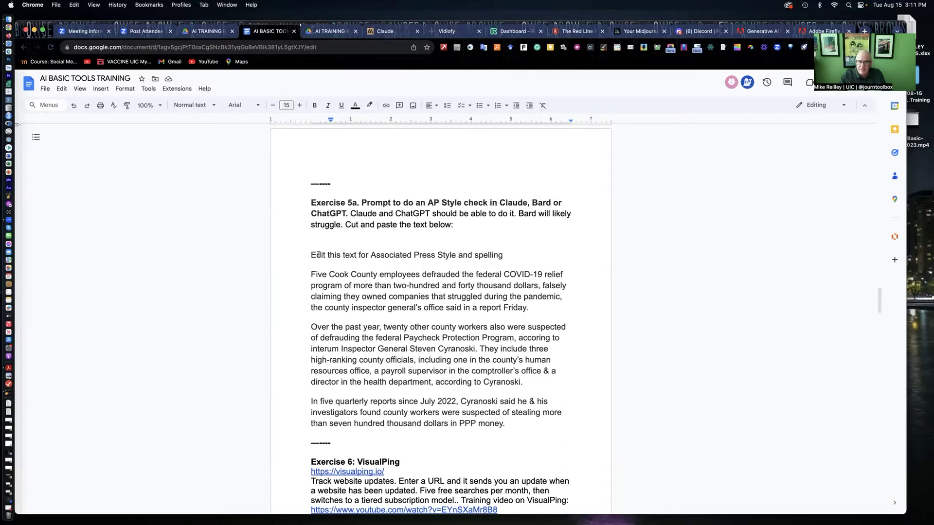
left_click_drag(312, 254, 510, 254)
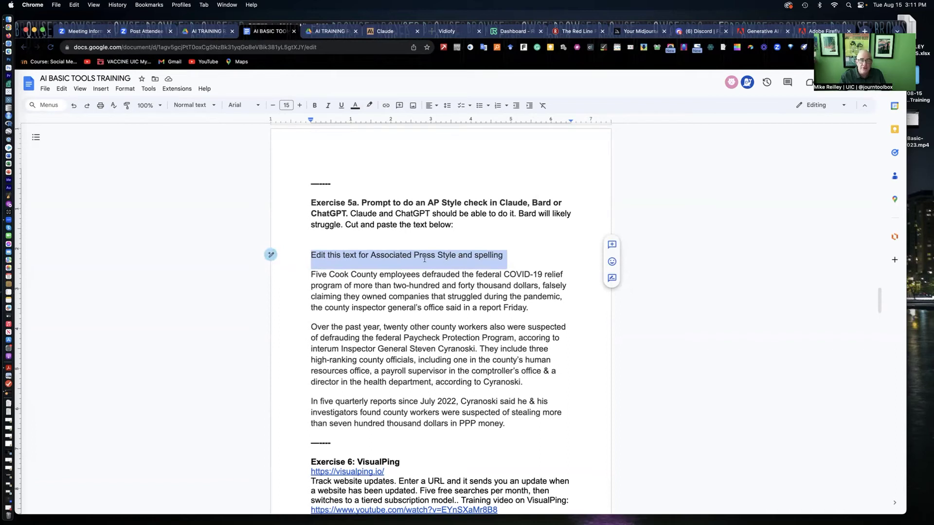
left_click_drag(311, 275, 518, 434)
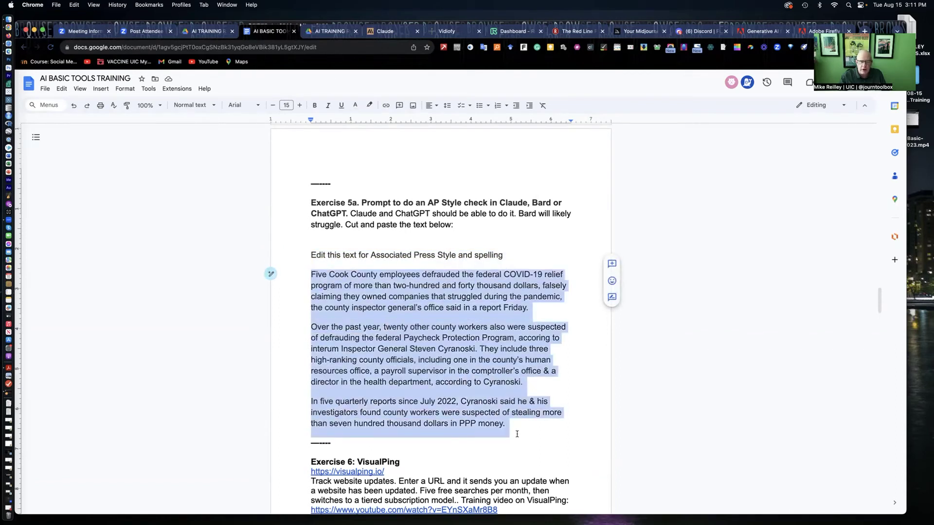
Point out the spelled-out 'forty thousand dollars', 'twenty' and the ampersand, then select the whole passage
left_click(455, 286)
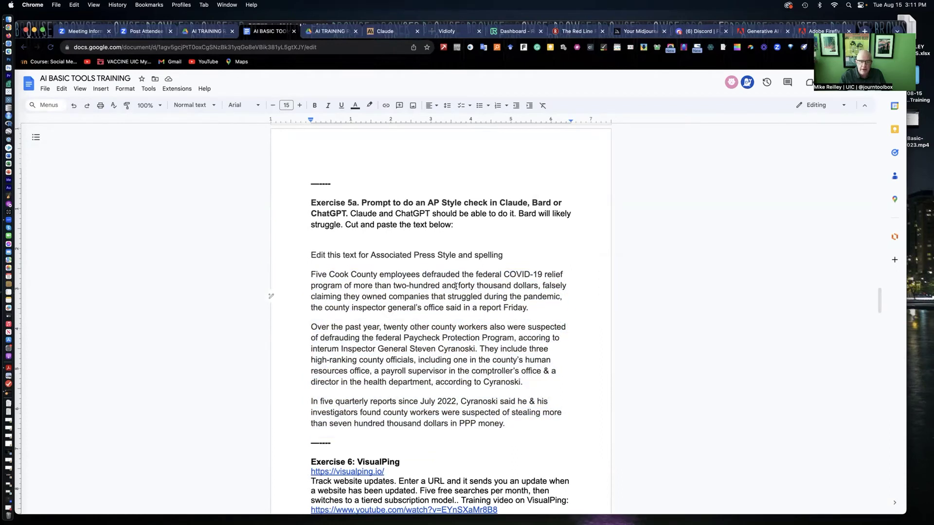
left_click_drag(459, 286, 533, 287)
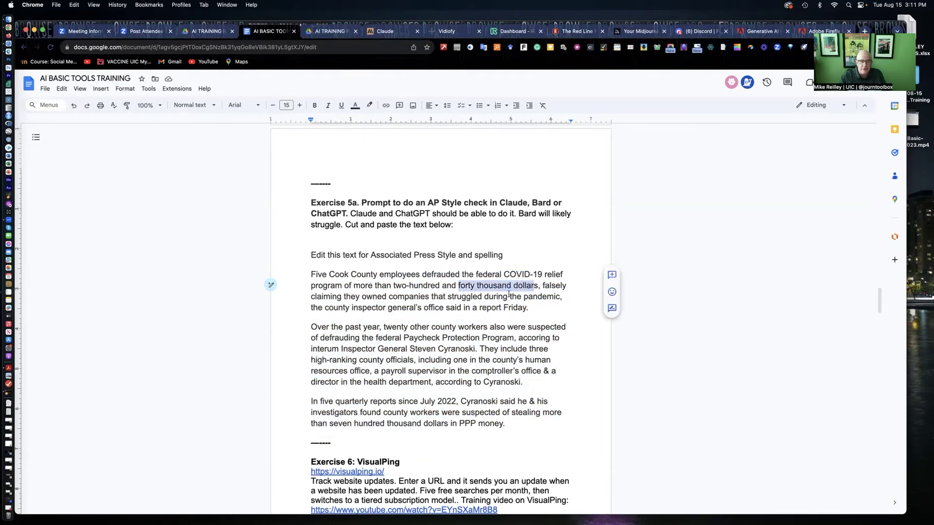
left_click_drag(384, 327, 406, 326)
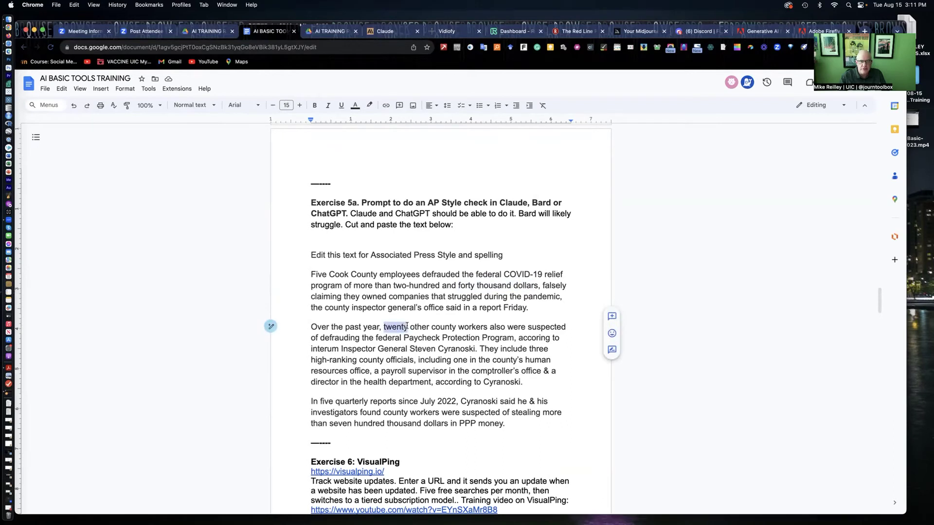
double_click(531, 401)
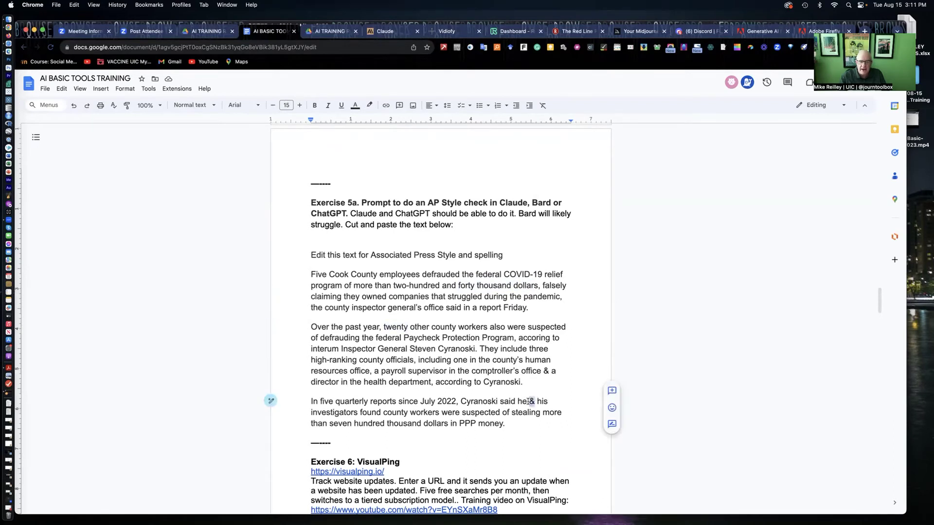
left_click_drag(509, 426, 300, 256)
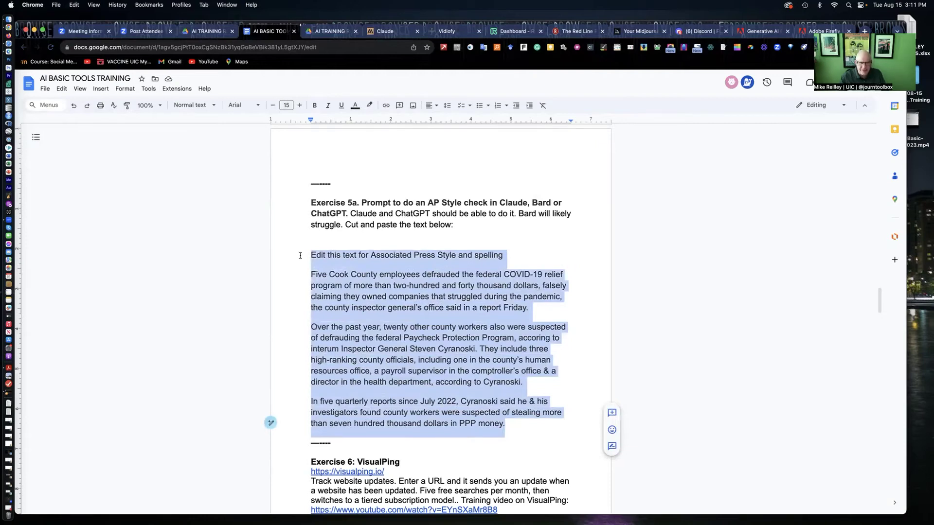
left_click(382, 32)
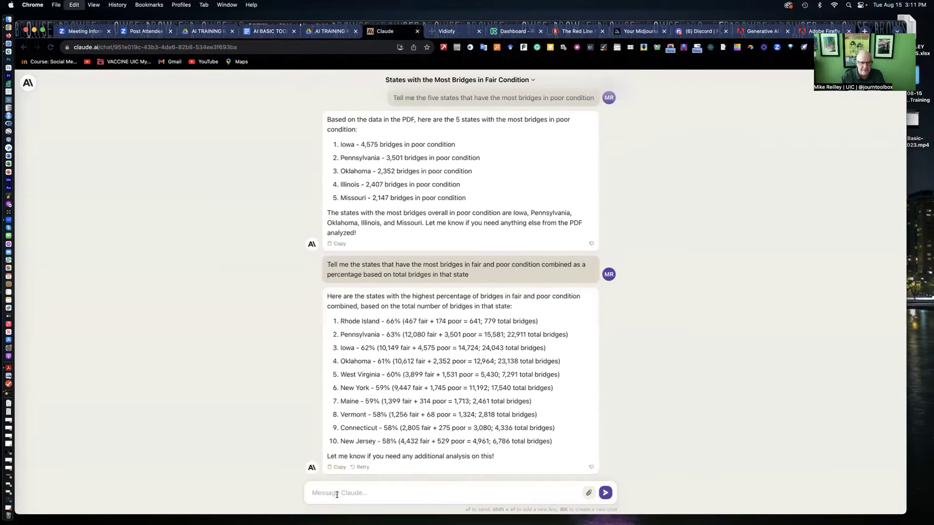
Send and regenerate the AP Style edit, yielding $240,000, 20, $700,000 and 'and' for ampersands
key("super+v")
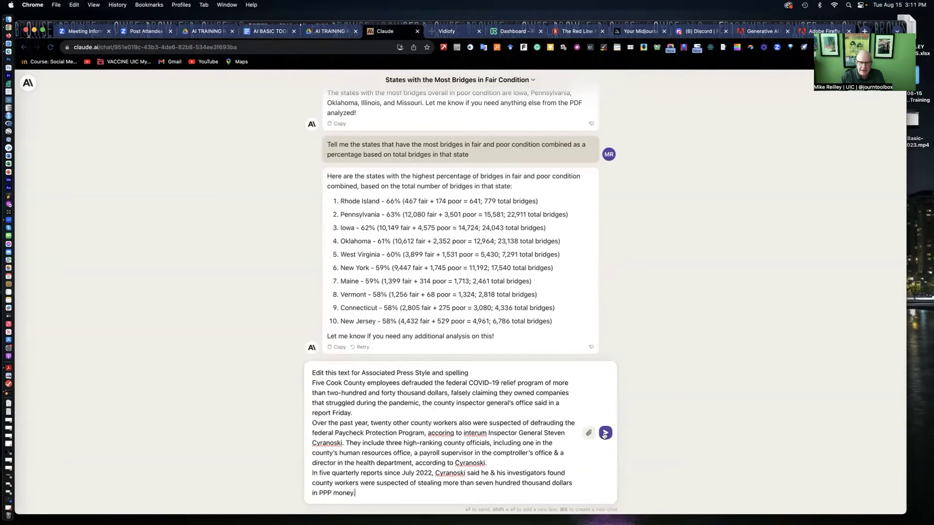
left_click(604, 434)
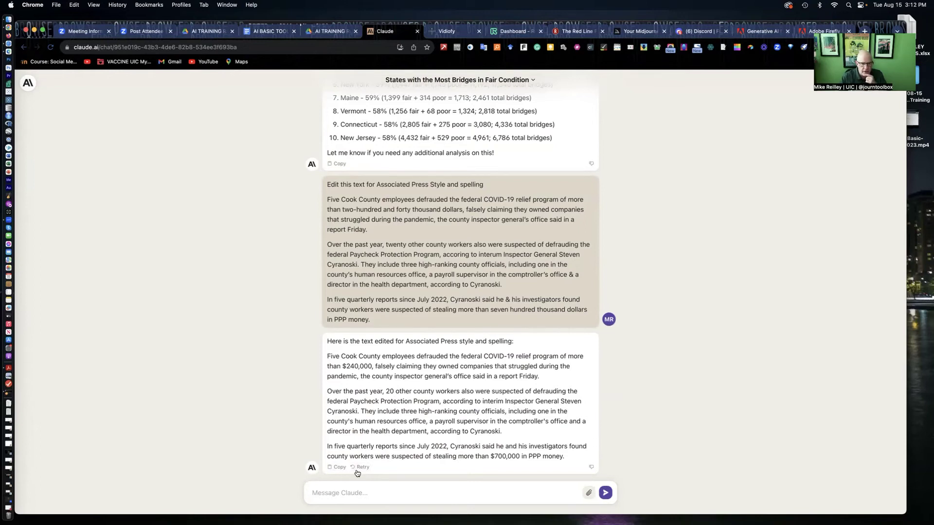
left_click(360, 468)
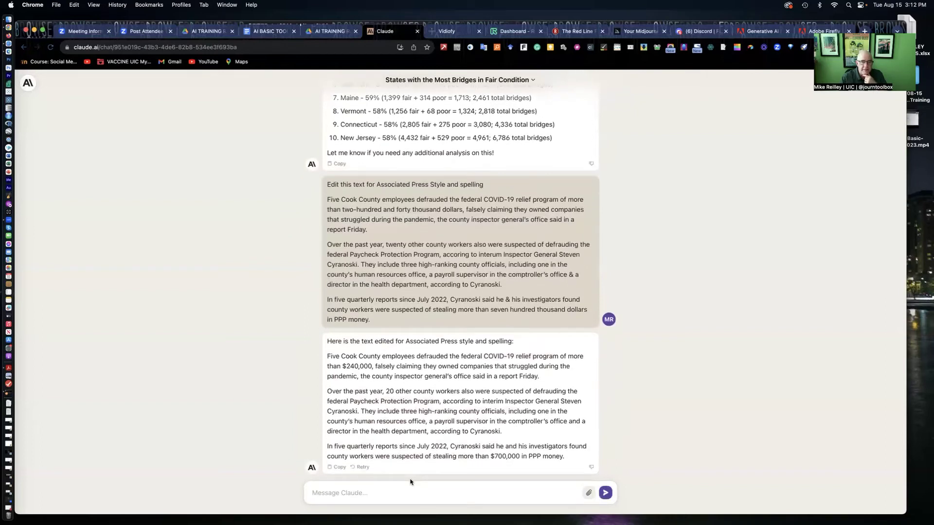
scroll(435, 401, "up", 10)
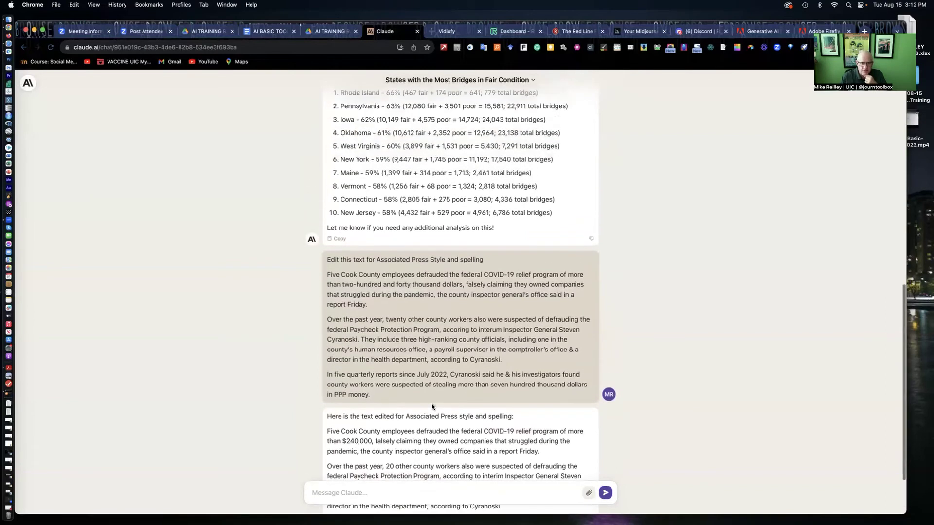
scroll(432, 407, "up", 5)
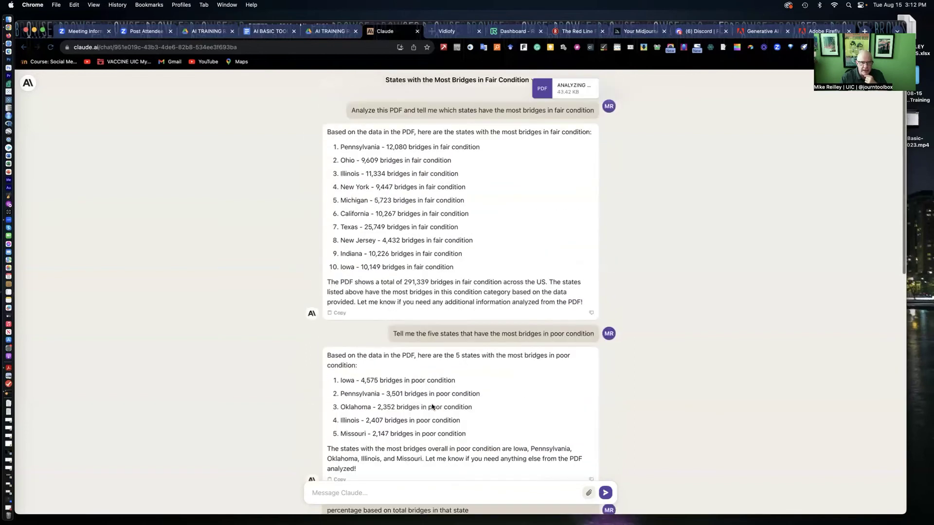
scroll(432, 406, "down", 3)
scroll(430, 406, "down", 10)
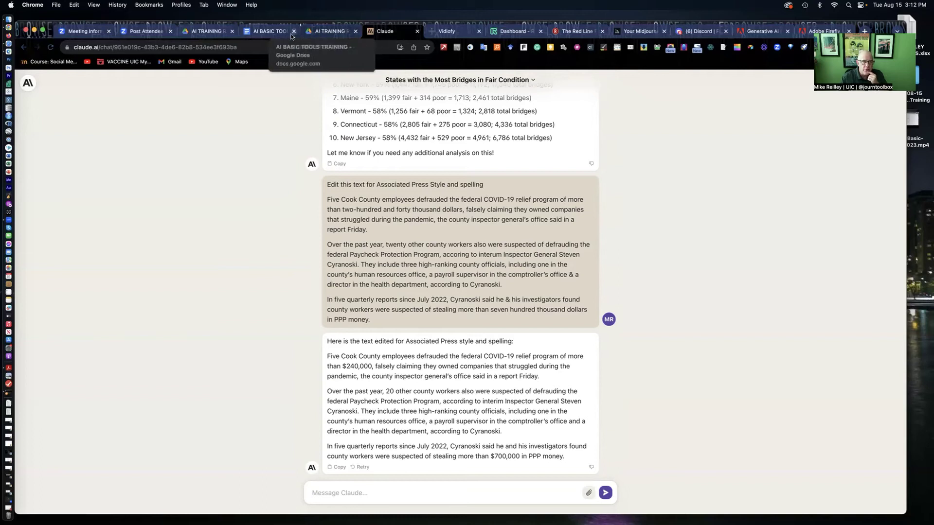
Back in the handout, highlight the fill-in-the-blanks explanation template
left_click(269, 31)
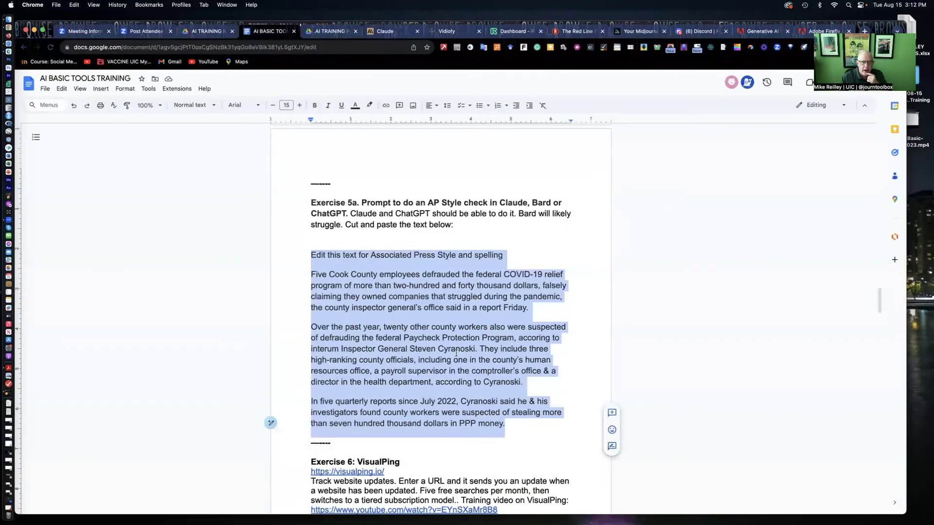
scroll(460, 248, "up", 10)
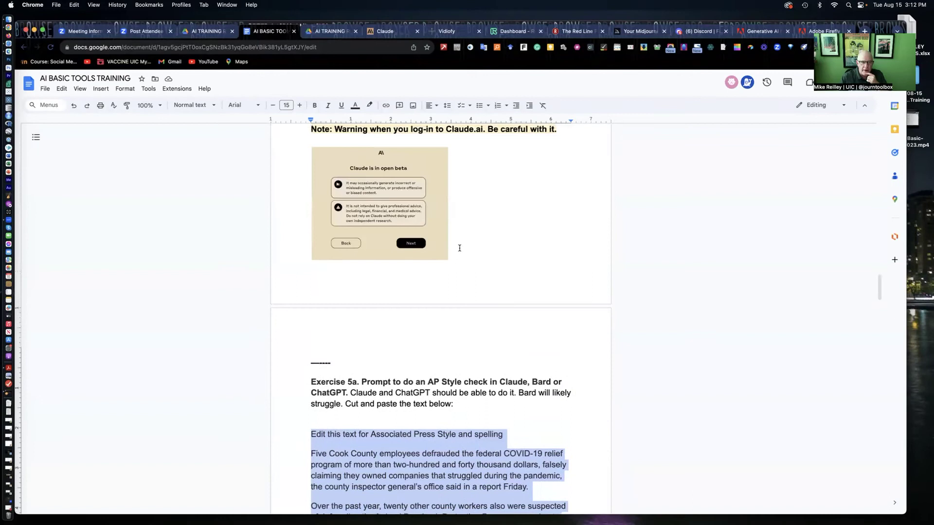
scroll(460, 248, "up", 7)
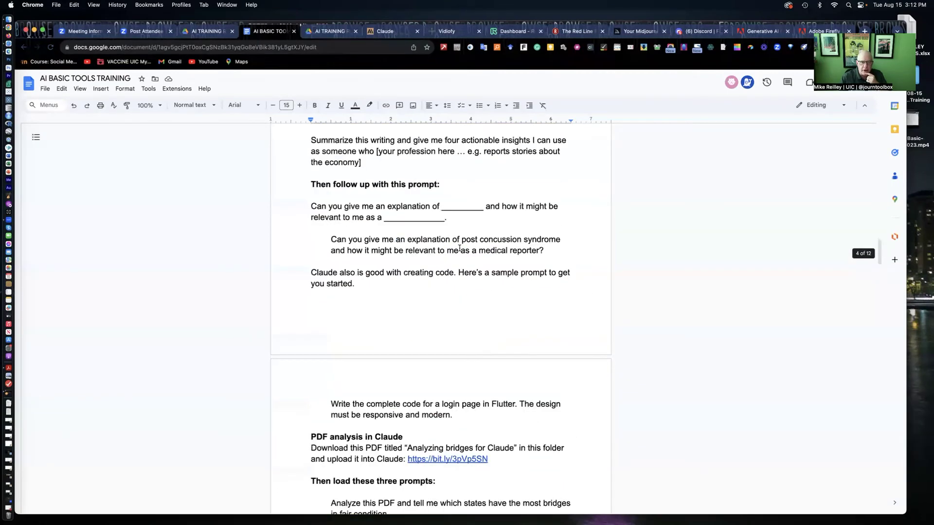
scroll(460, 248, "down", 2)
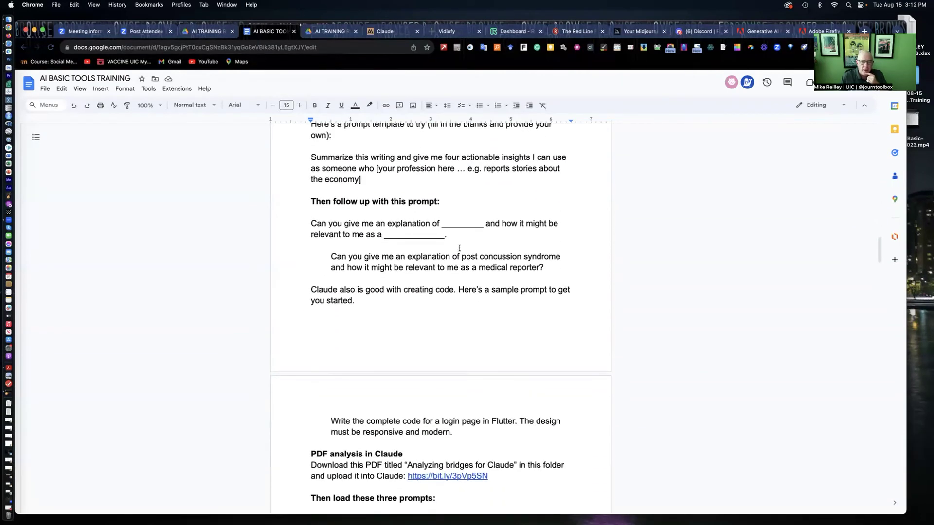
left_click_drag(307, 222, 476, 235)
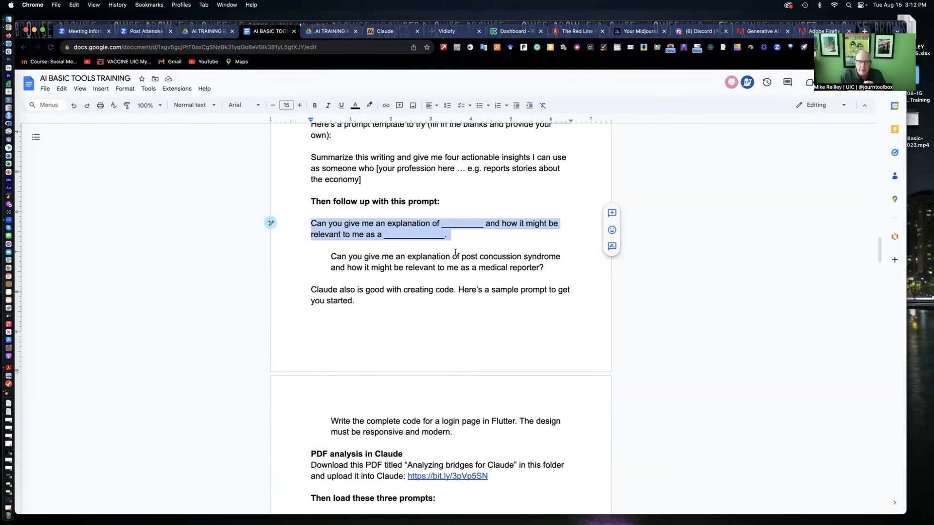
Change 'medical reporter' to 'medical journalist' in the concussion prompt and select the whole prompt
left_click_drag(330, 256, 553, 267)
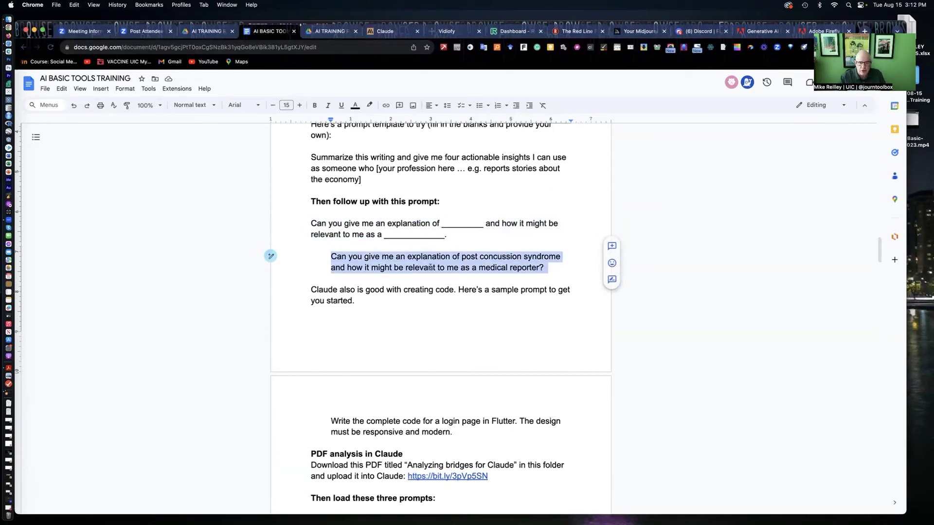
left_click(541, 268)
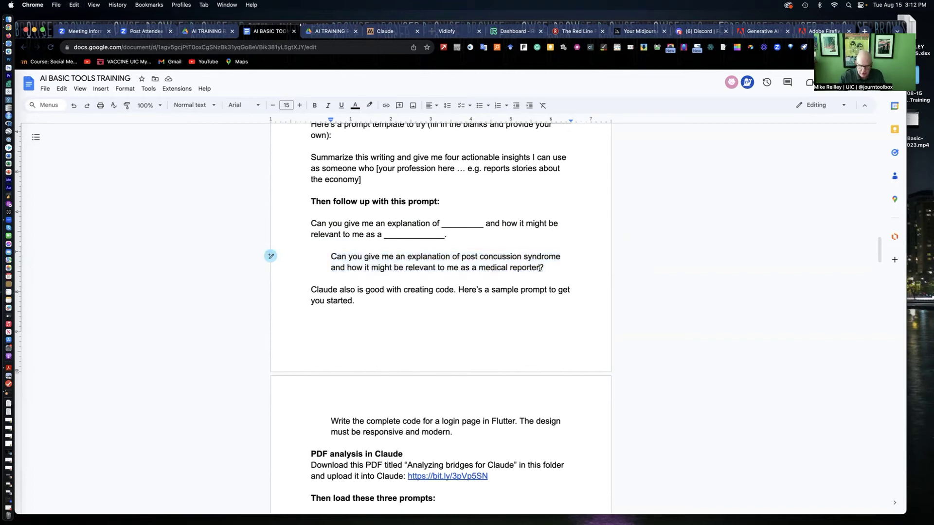
key("BackSpace")
key("BackSpace")
key("BackSpace")
key("BackSpace")
key("BackSpace")
key("BackSpace")
key("BackSpace")
key("BackSpace")
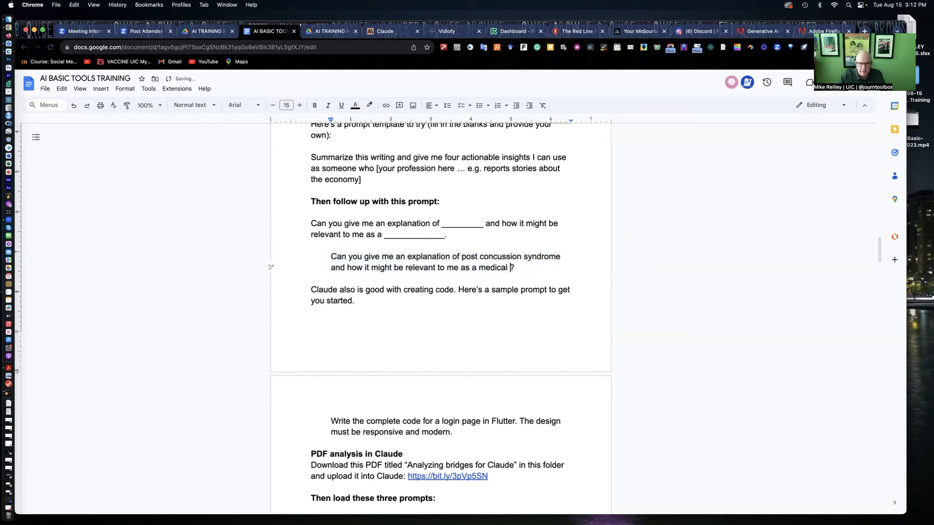
type("journalist")
left_click_drag(548, 268, 333, 256)
key("super+c")
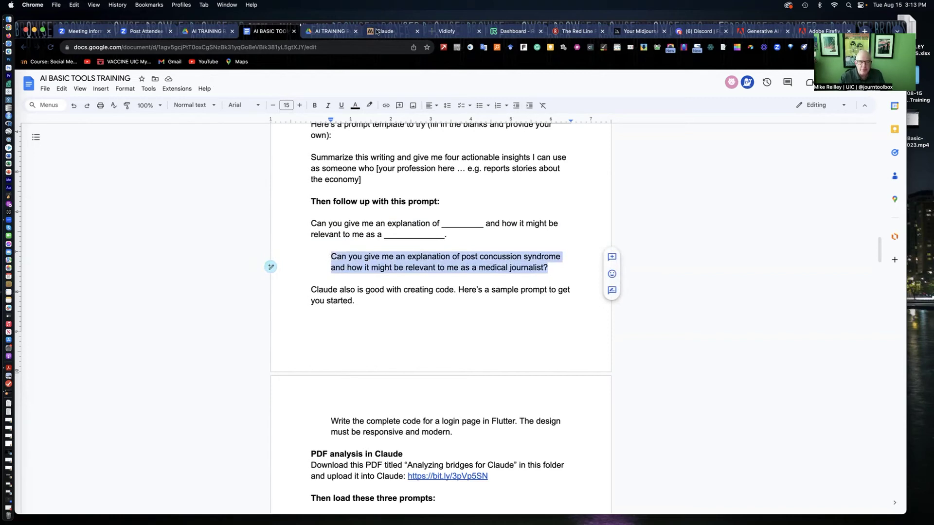
key("super+6")
Send Claude the post-concussion syndrome question written for a medical journalist
left_click(341, 488)
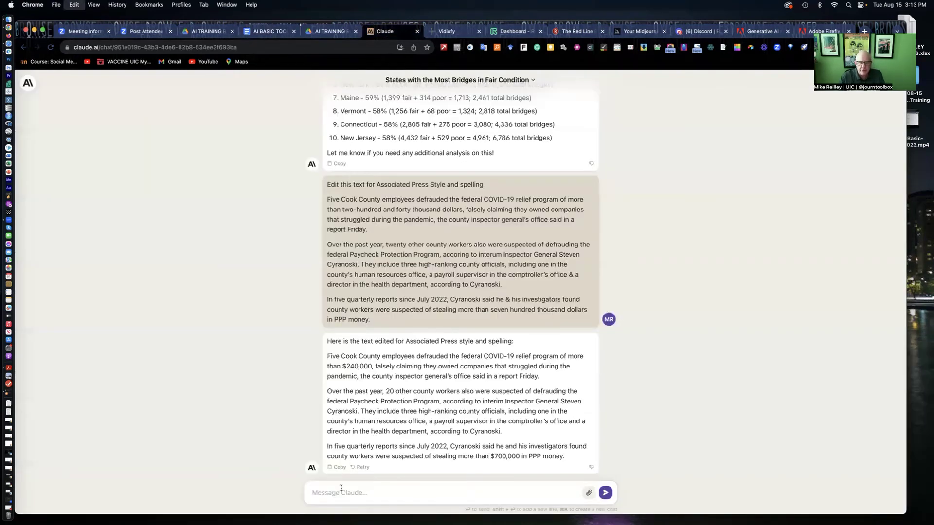
key("super+v")
left_click(605, 487)
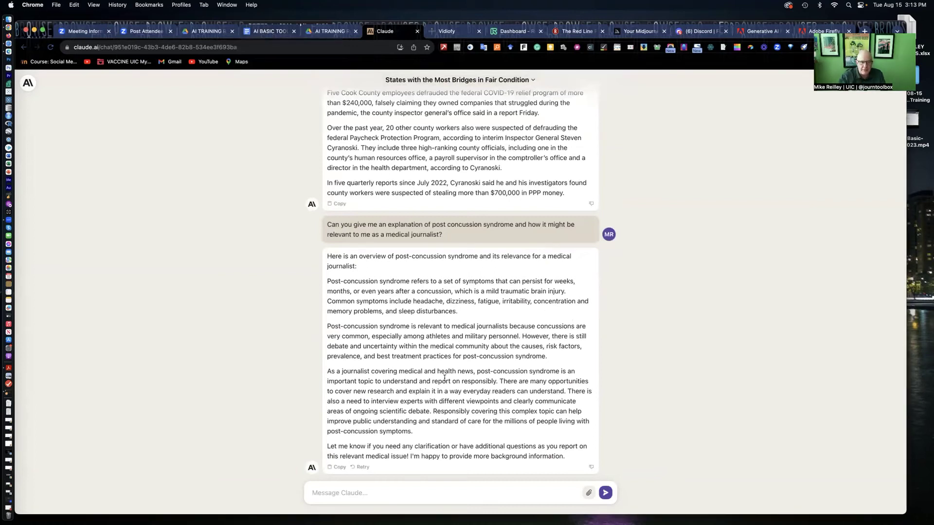
Regenerate the concussion answer, which now ends with reporting angles for journalists
left_click(361, 467)
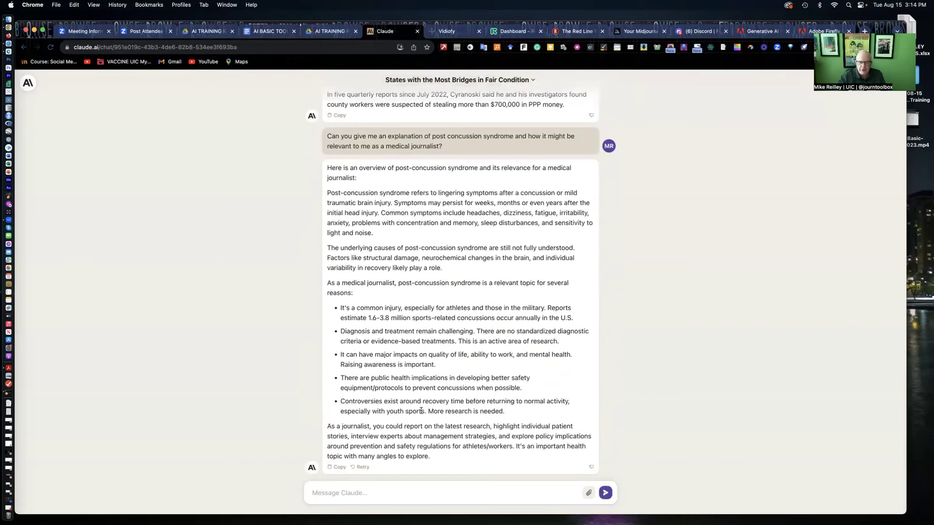
scroll(427, 286, "up", 4)
scroll(427, 286, "down", 4)
Resend the concussion question adding 'Please cite sources and attribute information.' to get eight cited references
left_click(340, 491)
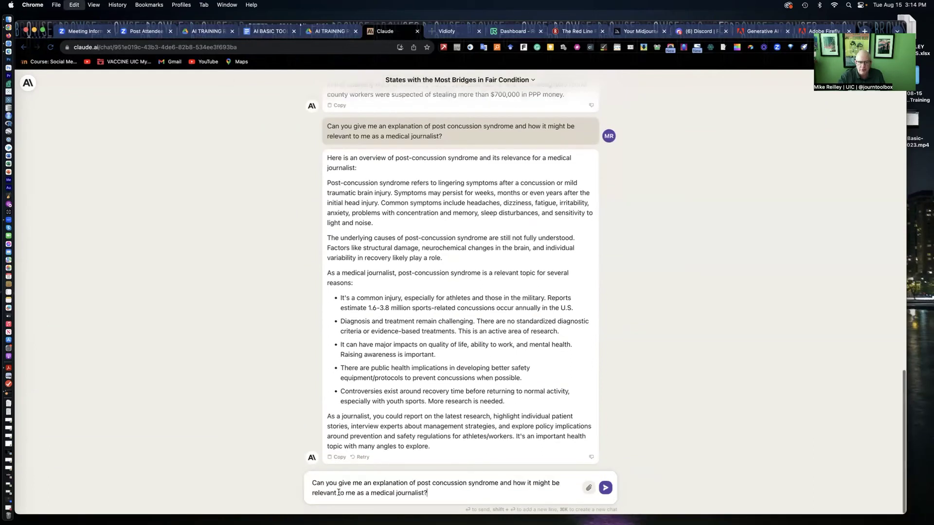
key("super+v")
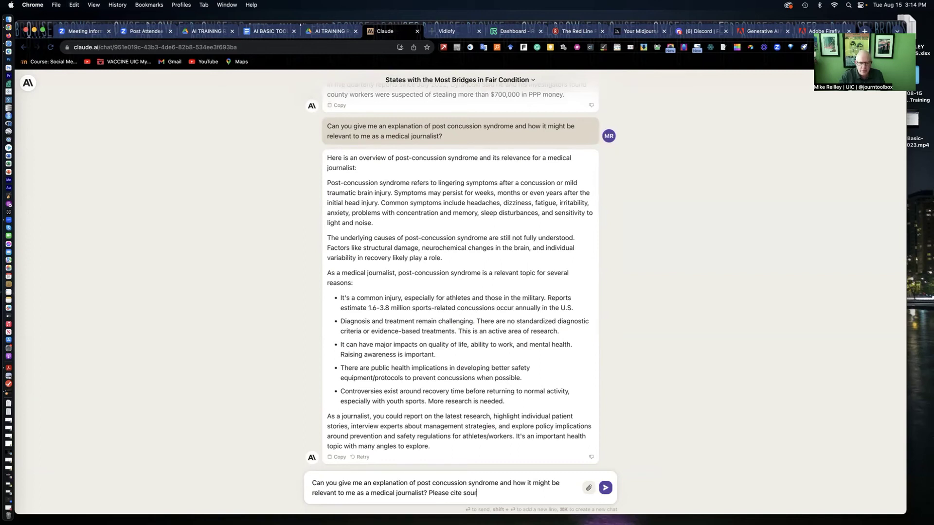
type("Please cite sources and attribute information.")
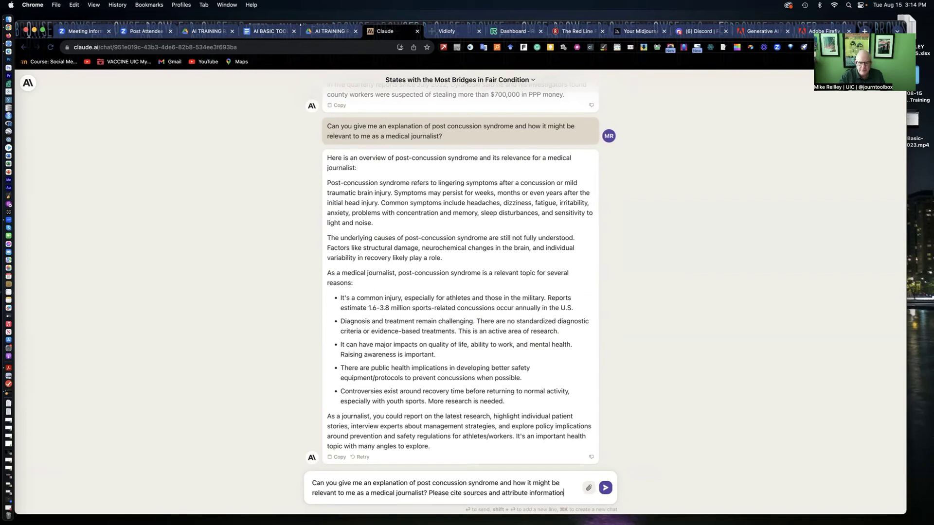
left_click(605, 488)
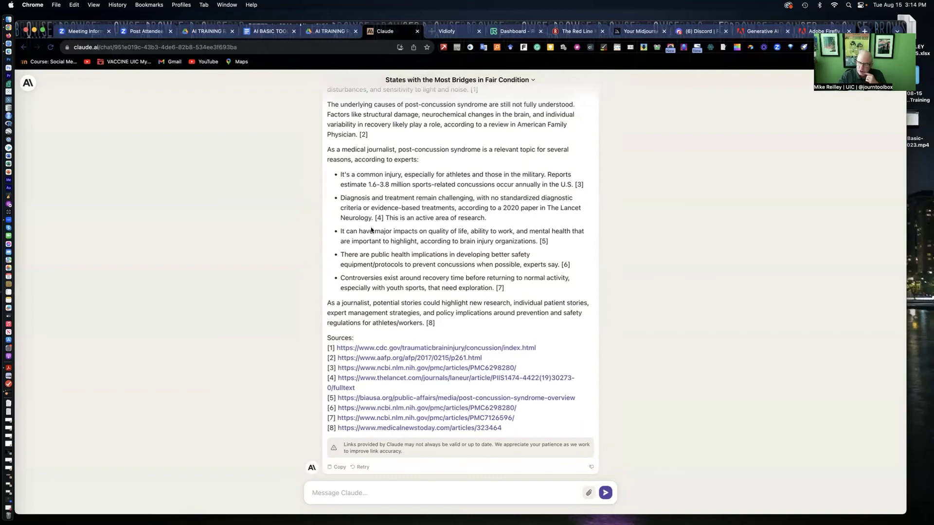
scroll(371, 229, "up", 10)
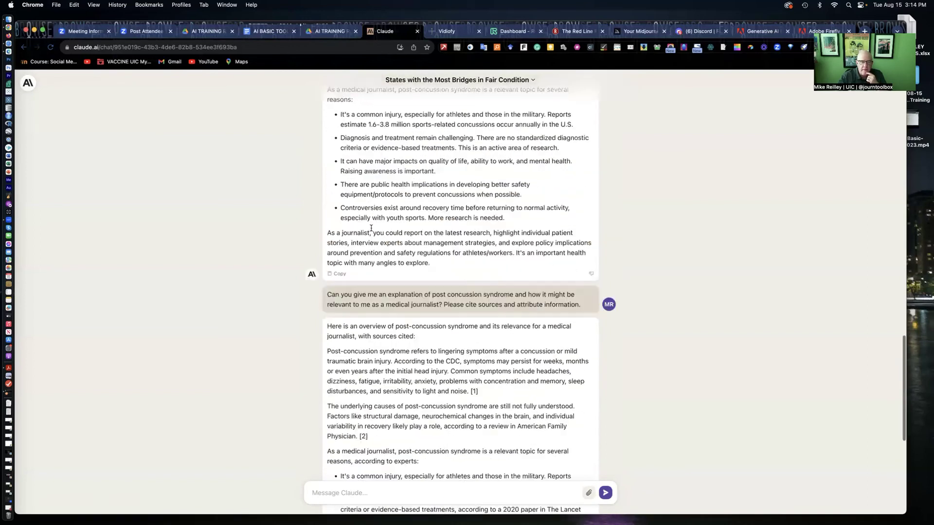
scroll(371, 227, "down", 8)
scroll(371, 228, "down", 2)
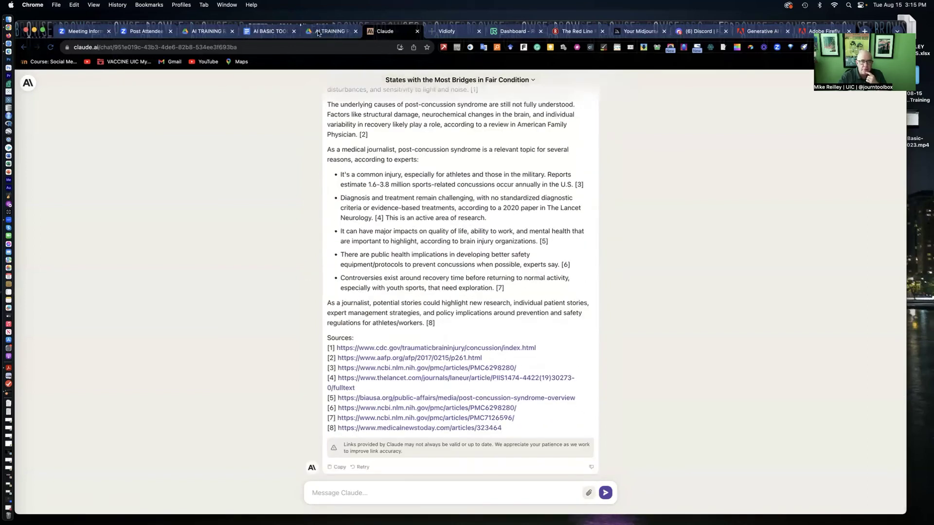
left_click(267, 31)
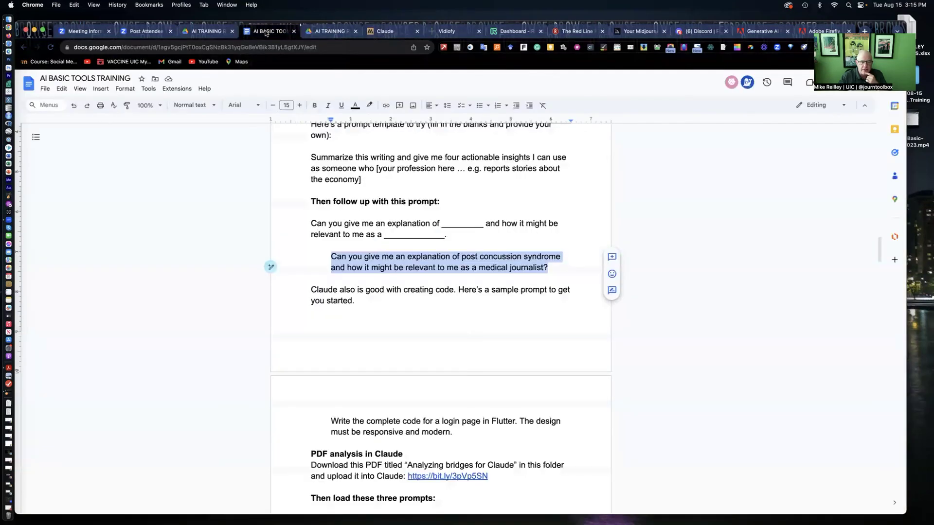
Select the Flutter login-page prompt in the training handout
scroll(290, 321, "down", 4)
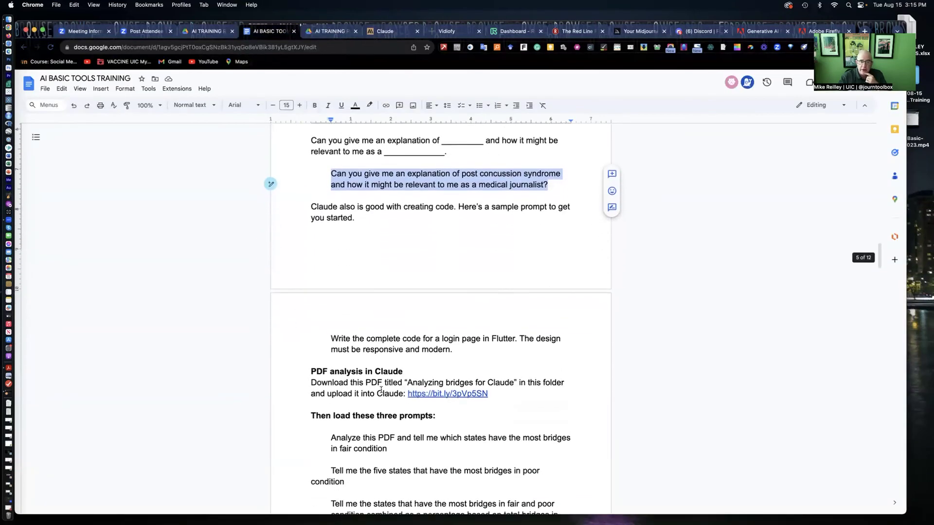
left_click_drag(452, 348, 328, 340)
key("super+c")
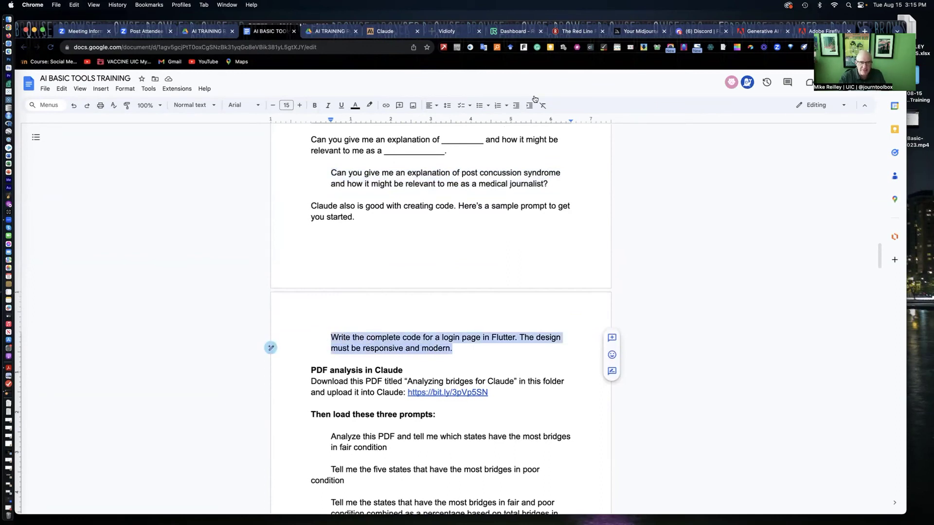
Send the Flutter prompt, getting a responsive login page with email, password and Login button
left_click(392, 32)
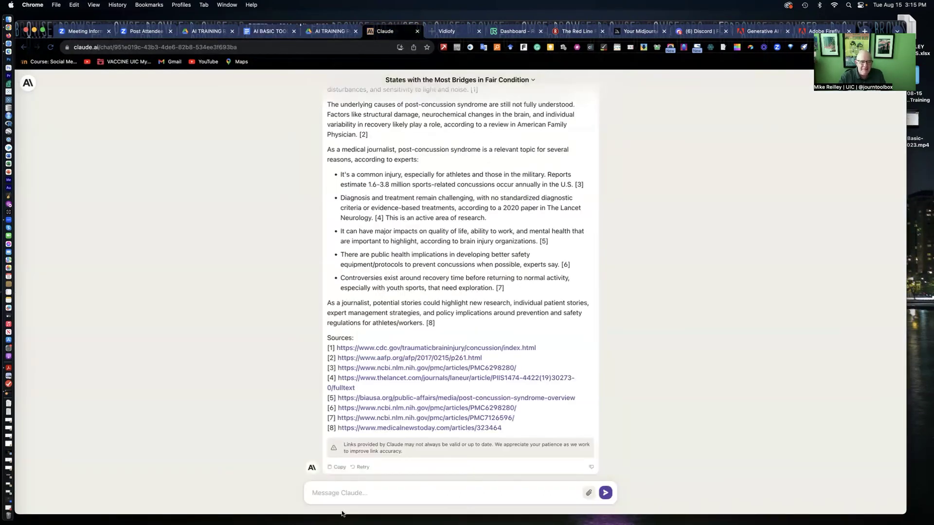
left_click(331, 493)
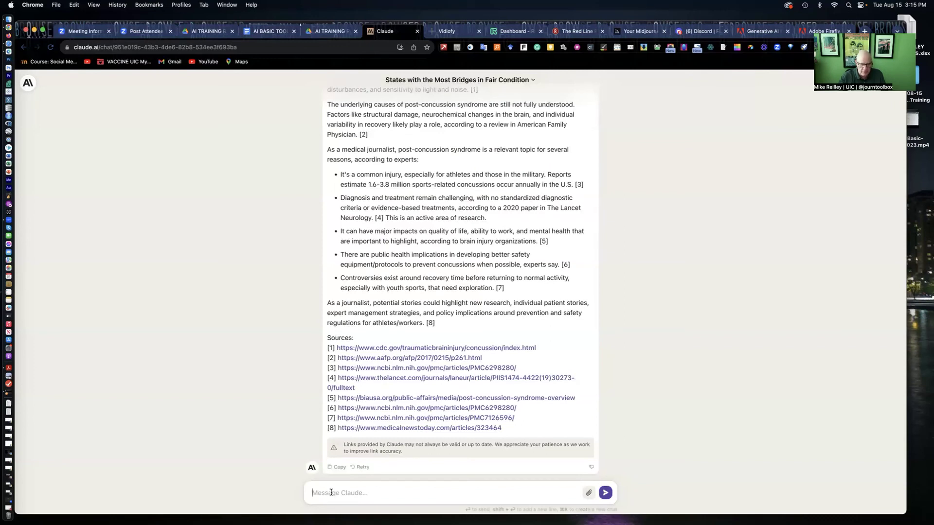
key("super+v")
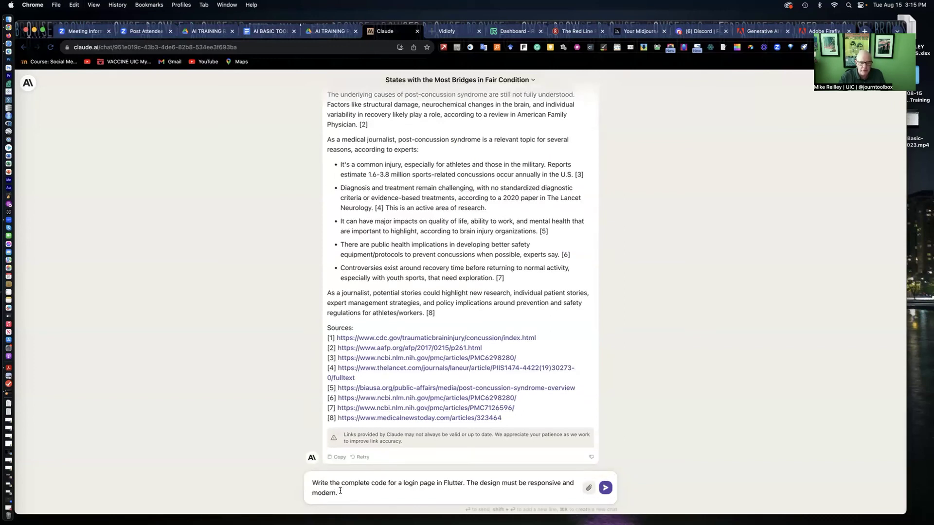
left_click(605, 489)
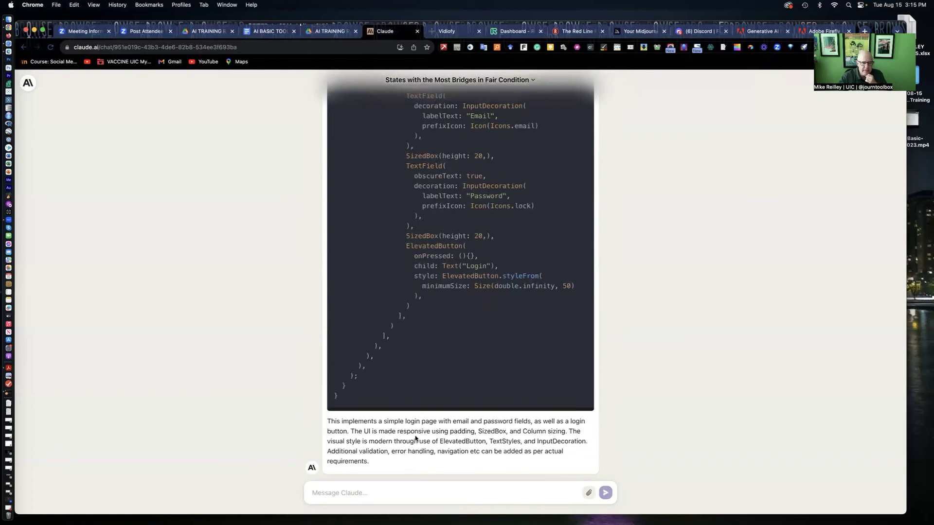
Ask Claude to create an HTML table 5 cells wide by 10 deep
left_click(353, 491)
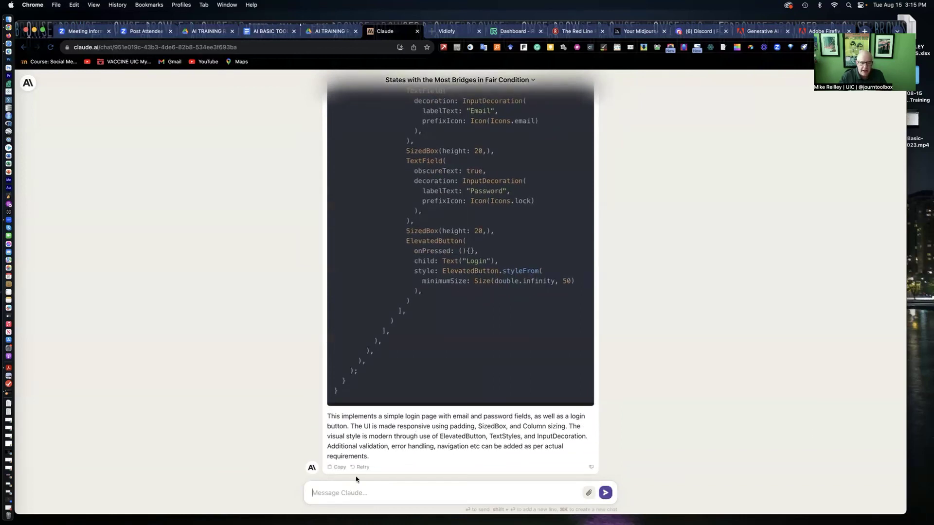
type("Create")
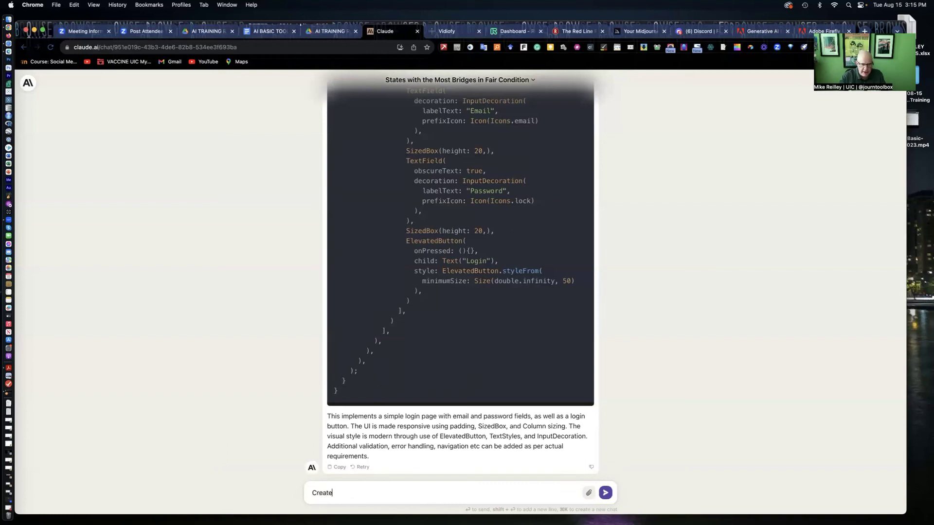
type(" an HTML Table that is five")
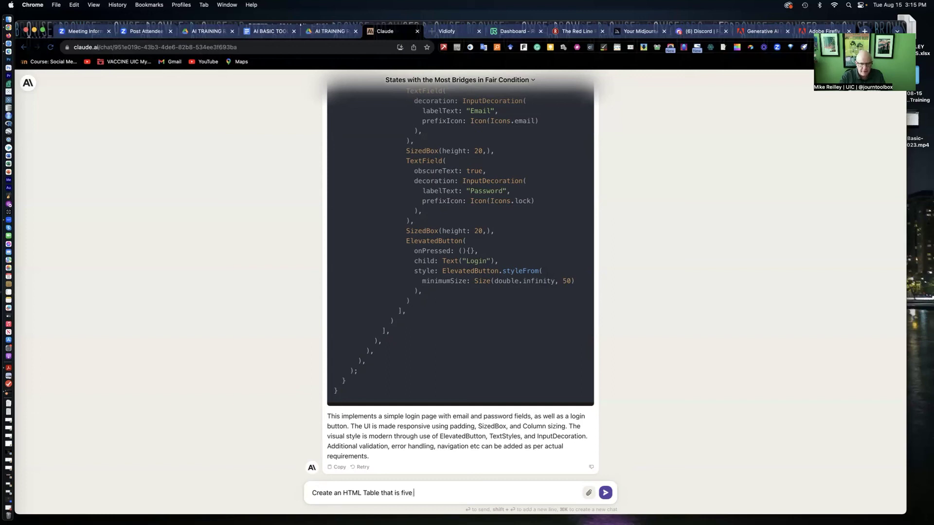
type("s wide by 10 deep")
key("Return")
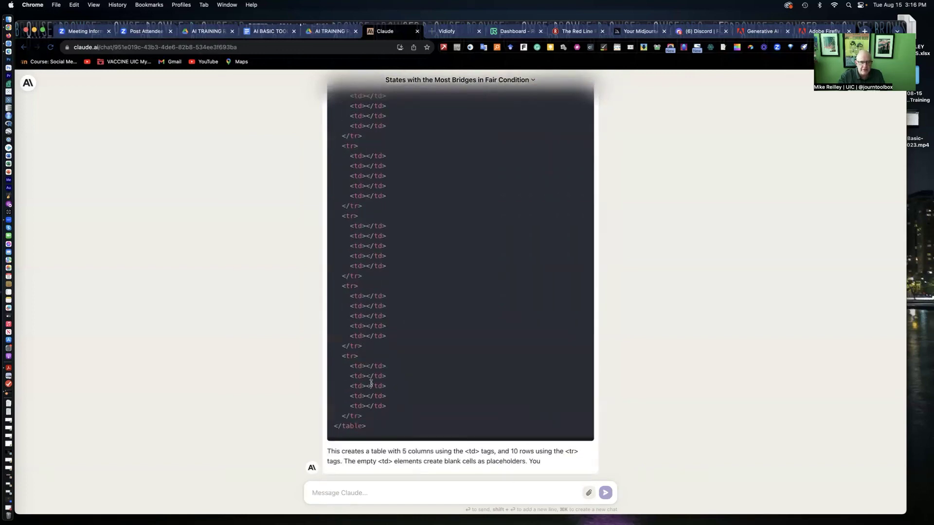
Look over Claude's HTML table reply, then return to the training handout in Google Docs
scroll(375, 369, "up", 3)
scroll(376, 365, "up", 10)
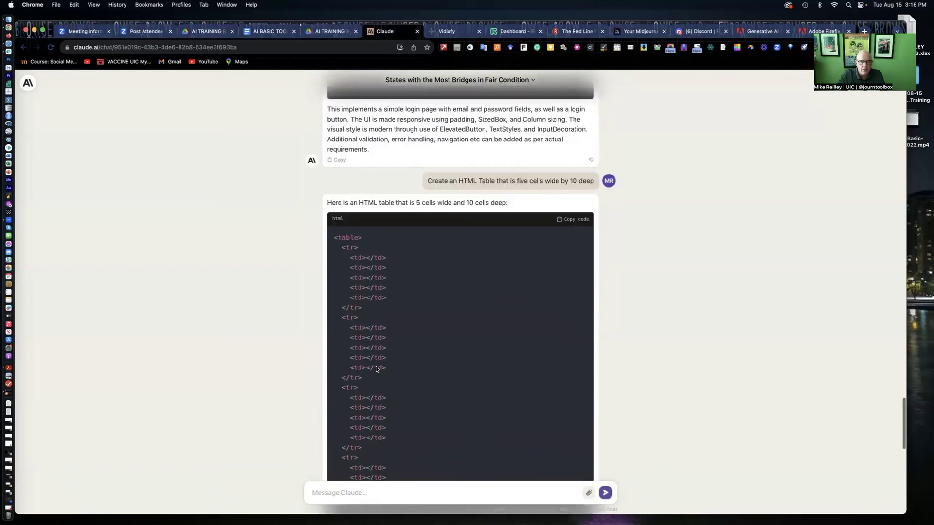
scroll(376, 366, "down", 10)
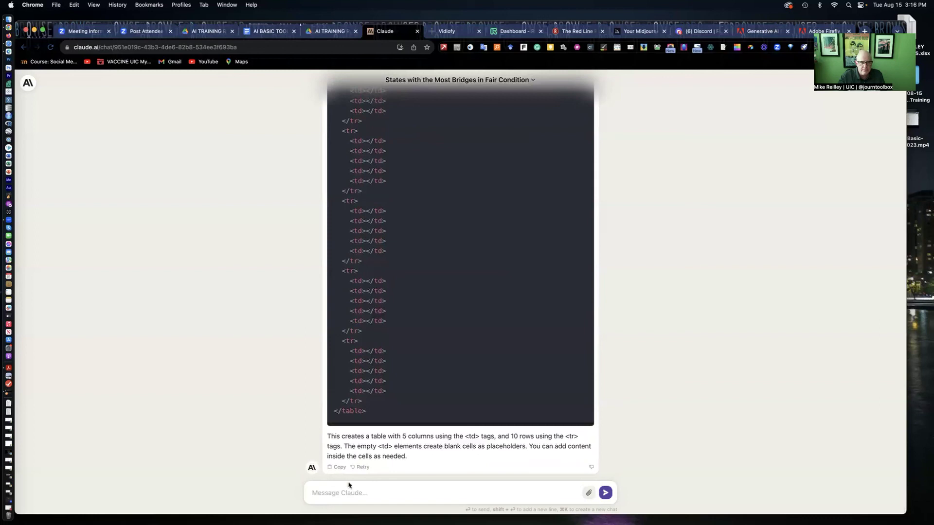
scroll(355, 216, "up", 20)
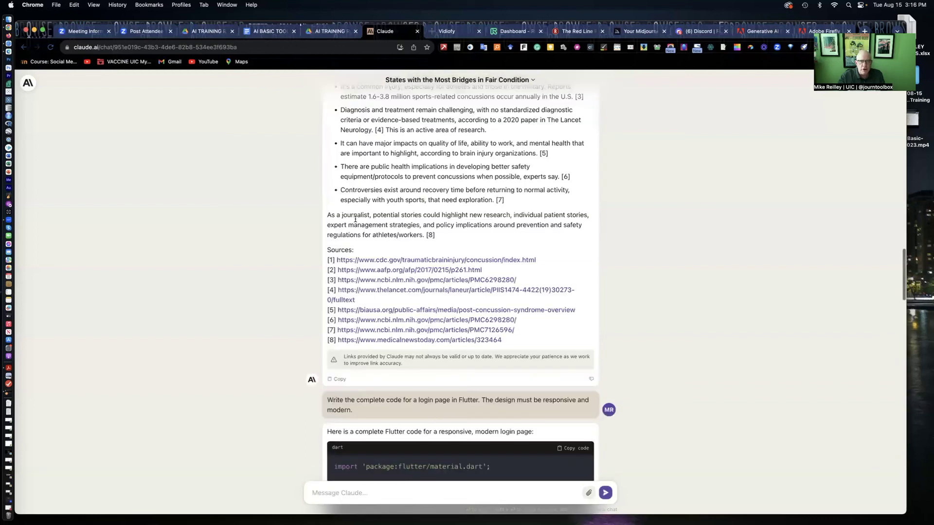
scroll(354, 219, "up", 10)
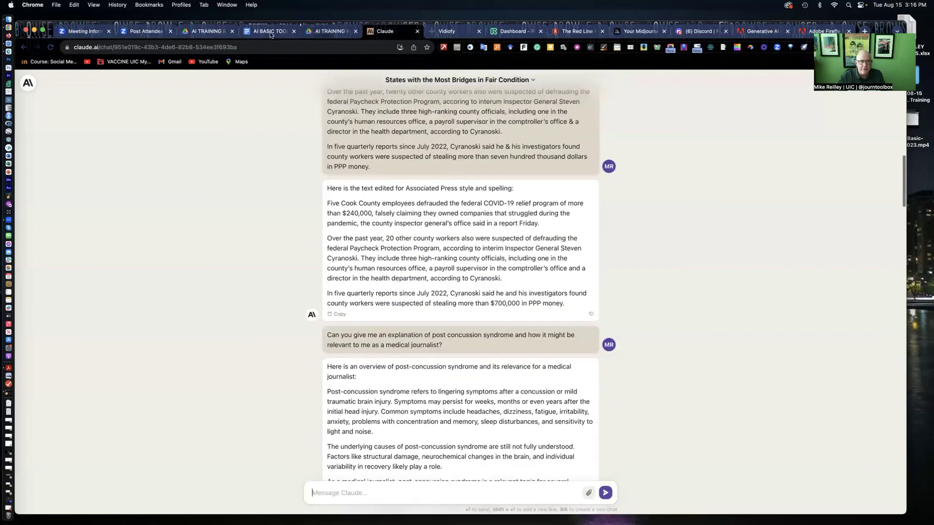
left_click(271, 32)
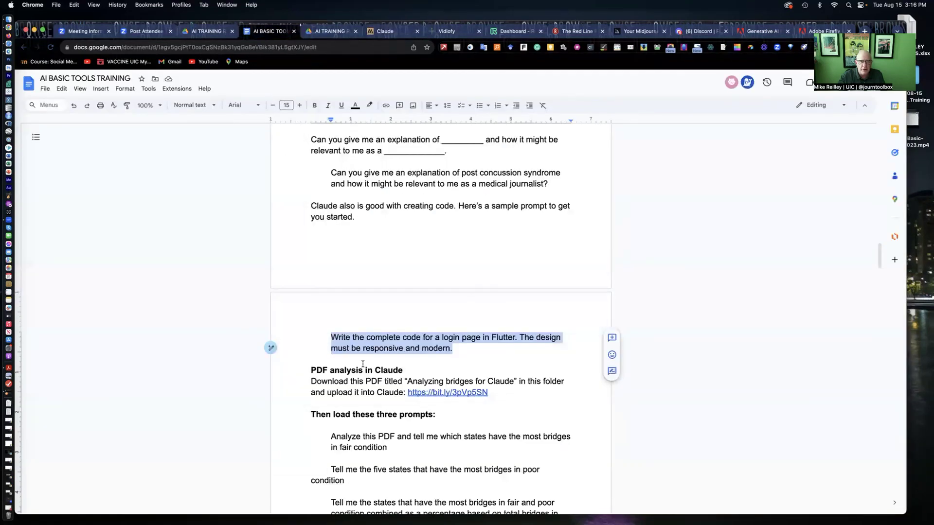
scroll(359, 360, "down", 1)
scroll(359, 360, "up", 5)
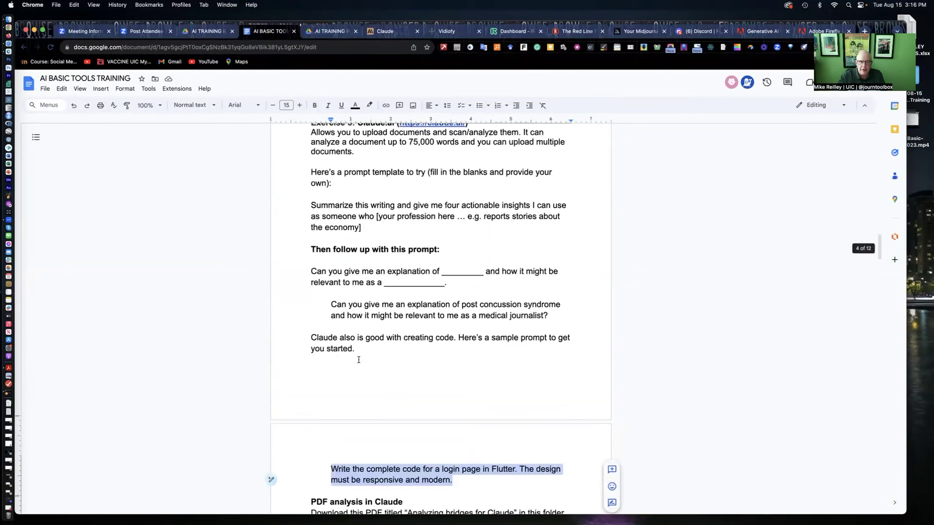
scroll(358, 360, "up", 20)
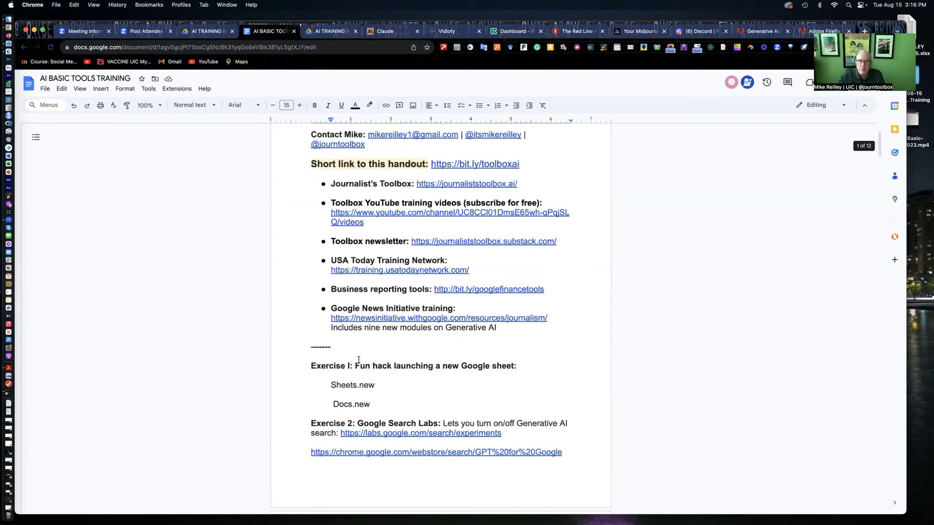
scroll(357, 361, "up", 2)
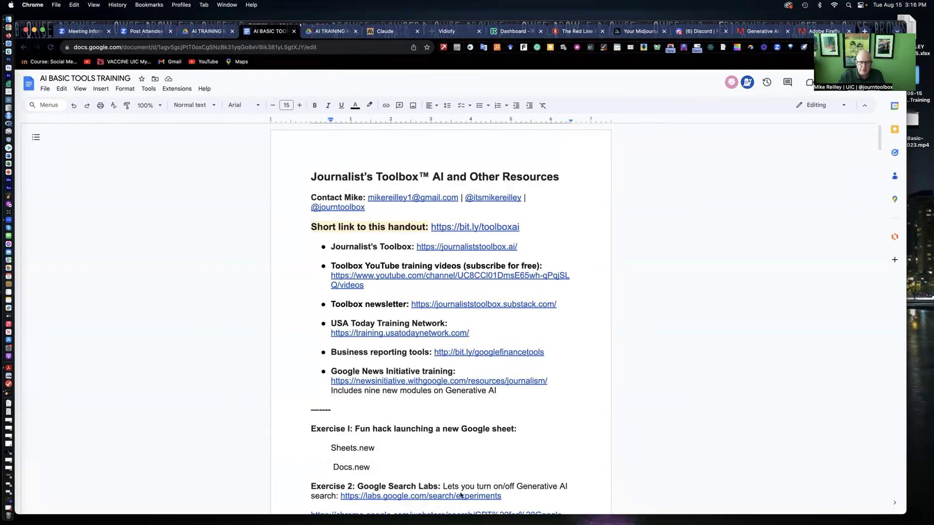
left_click(521, 227)
left_click_drag(516, 227, 427, 227)
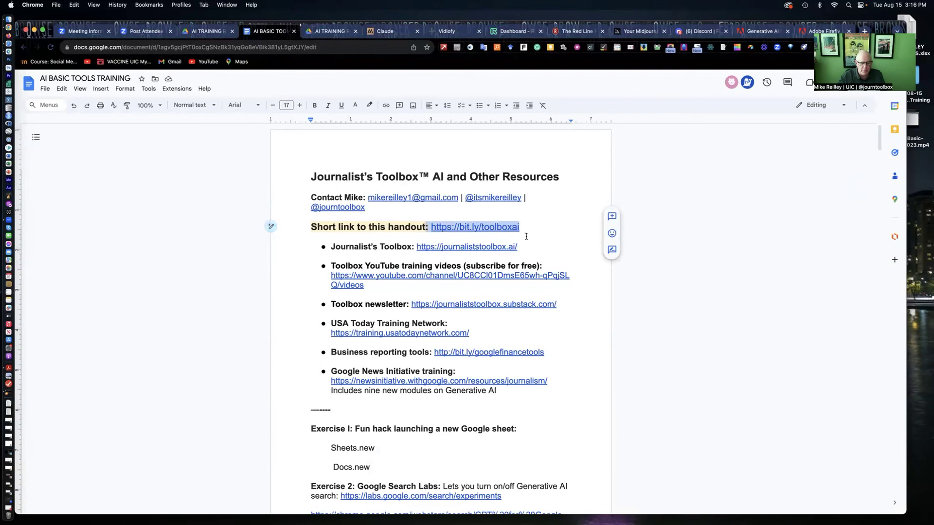